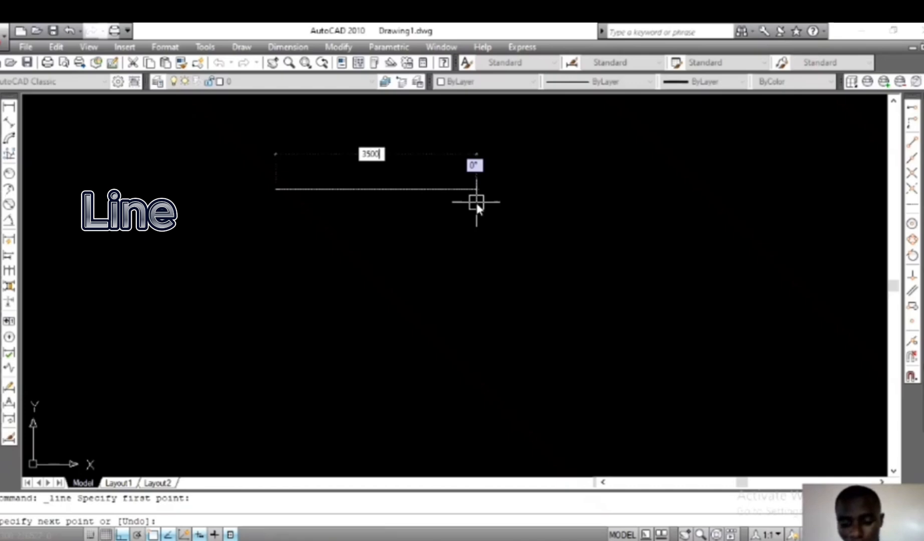
Draw a horizontal line 3500 units long and end the Line command
key("Return")
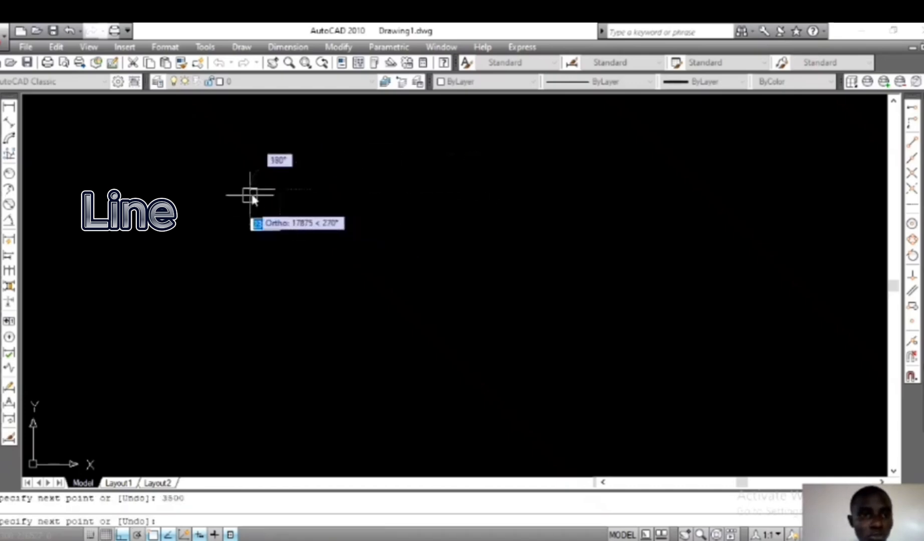
scroll(256, 193, "up", 8)
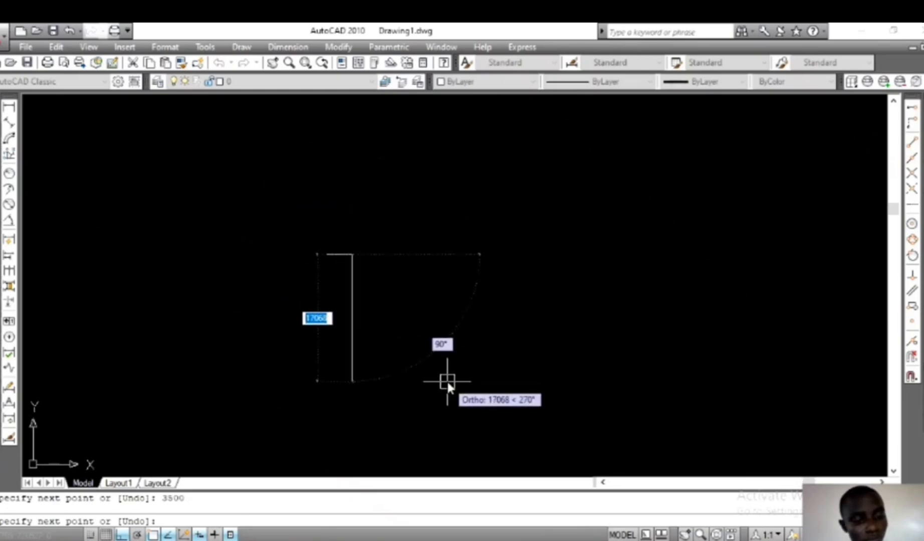
key("Escape")
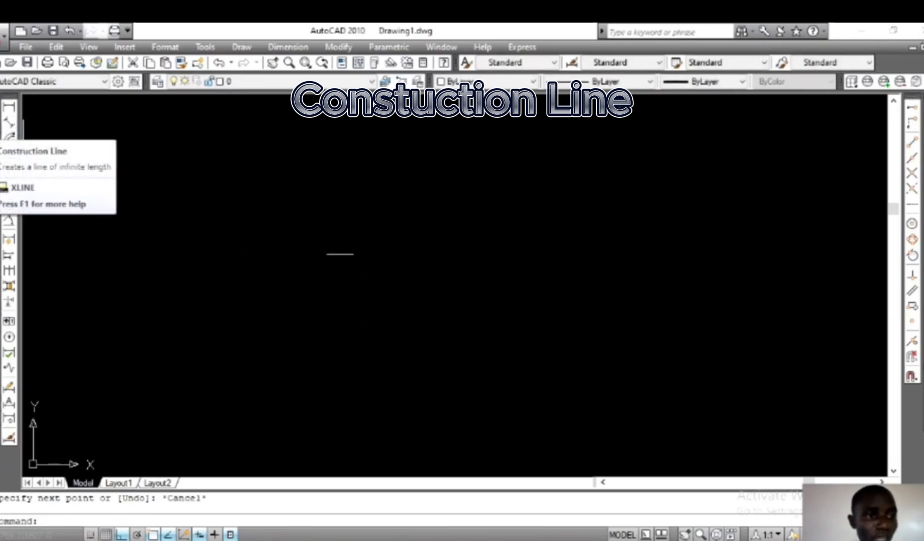
Draw a horizontal construction line a short distance above the short line, using the Hor option
left_click(9, 122)
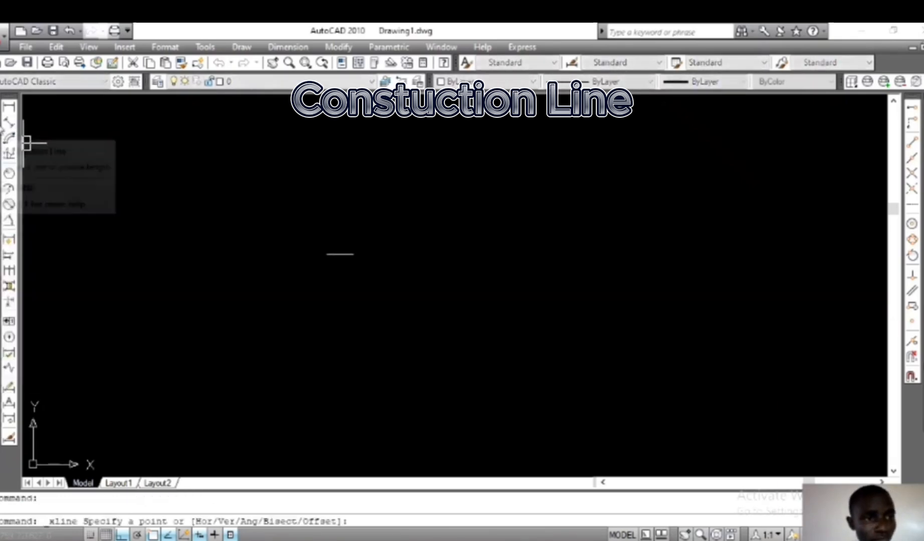
right_click(319, 241)
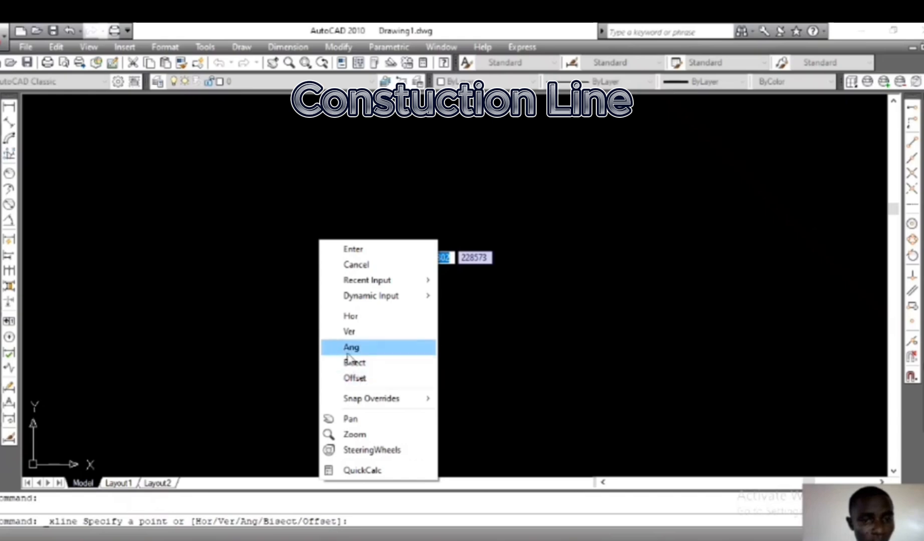
left_click(352, 317)
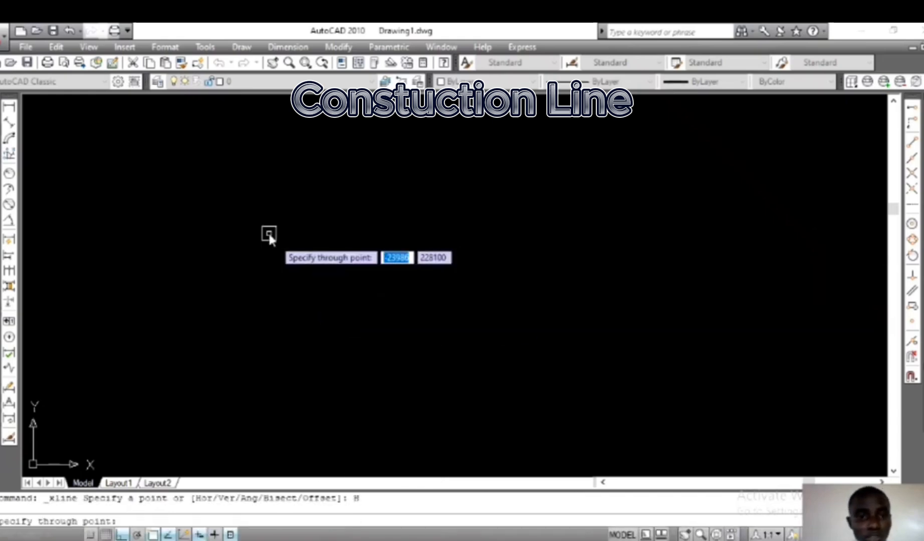
left_click(281, 210)
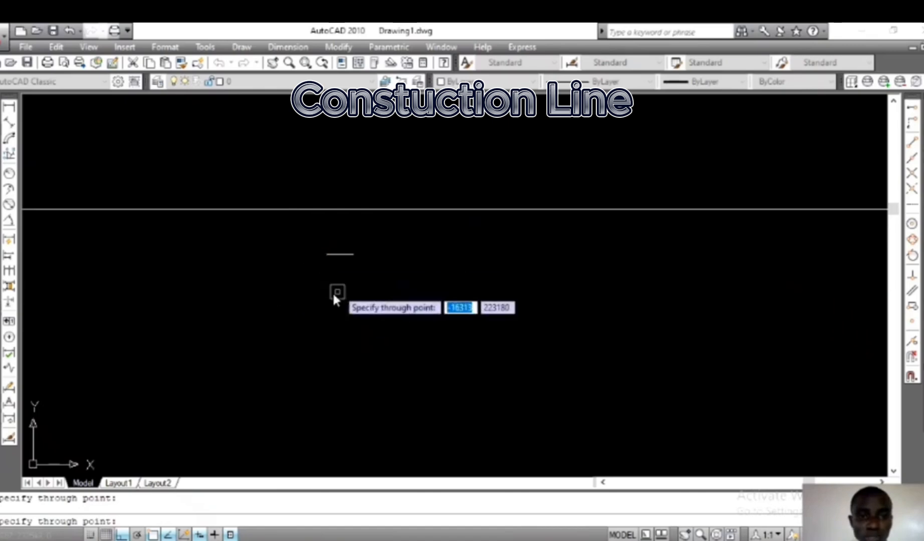
key("Escape")
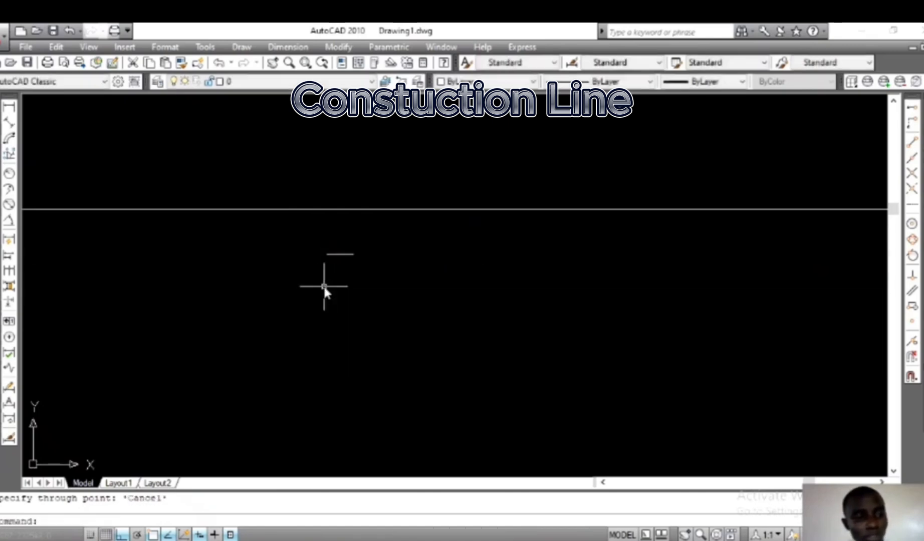
Draw a vertical construction line to the left of the short line, crossing the horizontal one, using the Ver option
key("Return")
right_click(288, 264)
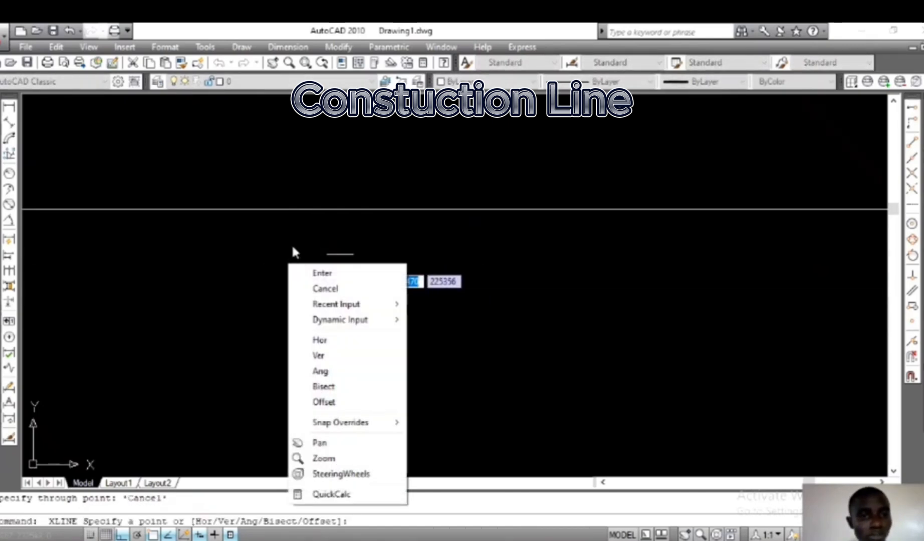
left_click(331, 356)
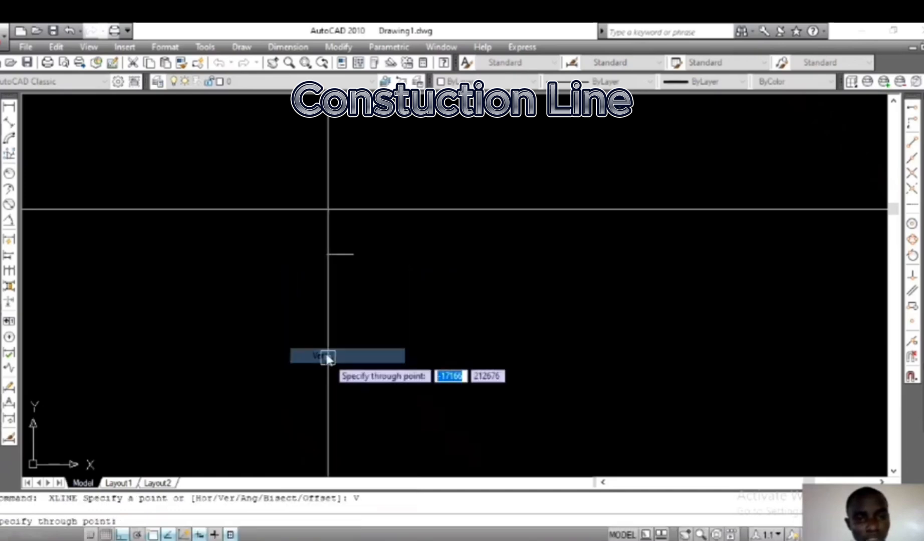
left_click(236, 234)
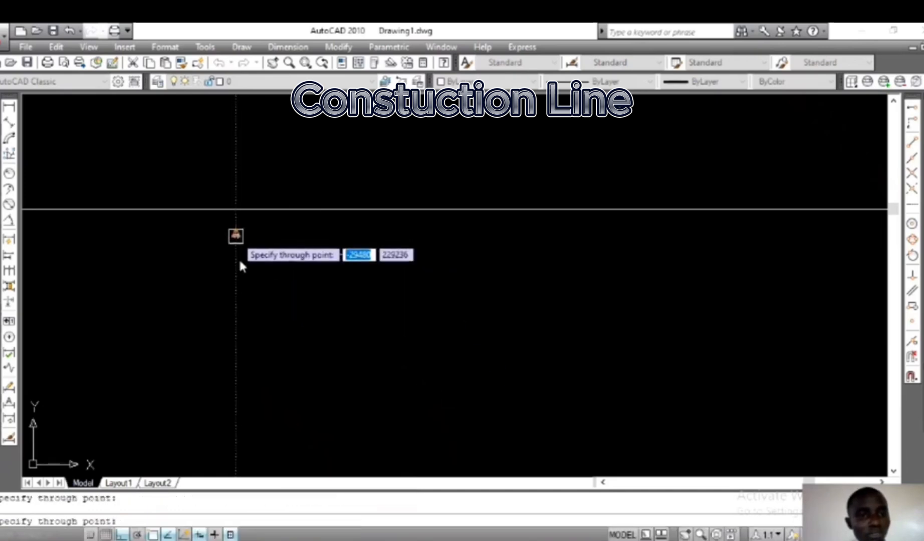
key("Escape")
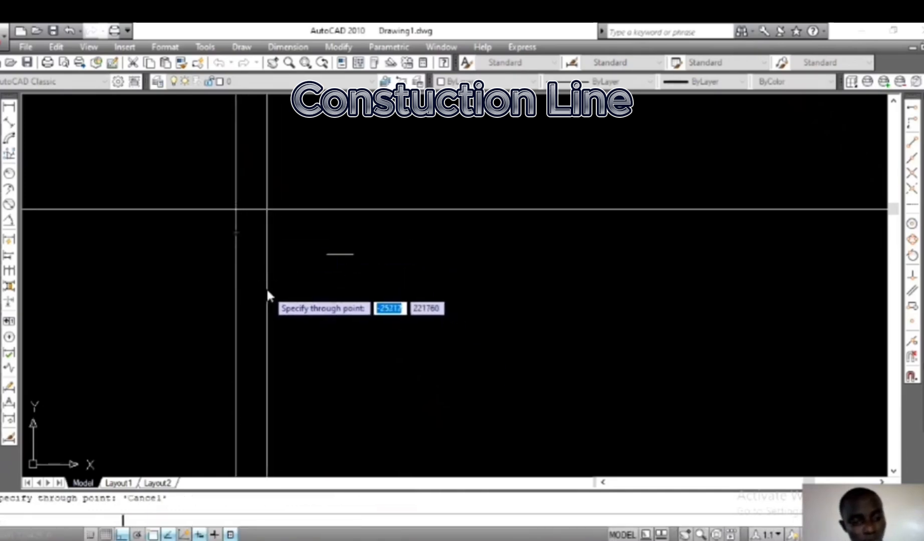
Draw an angled construction line at 150 degrees, passing to the right of the short line, using the Ang option
key("Return")
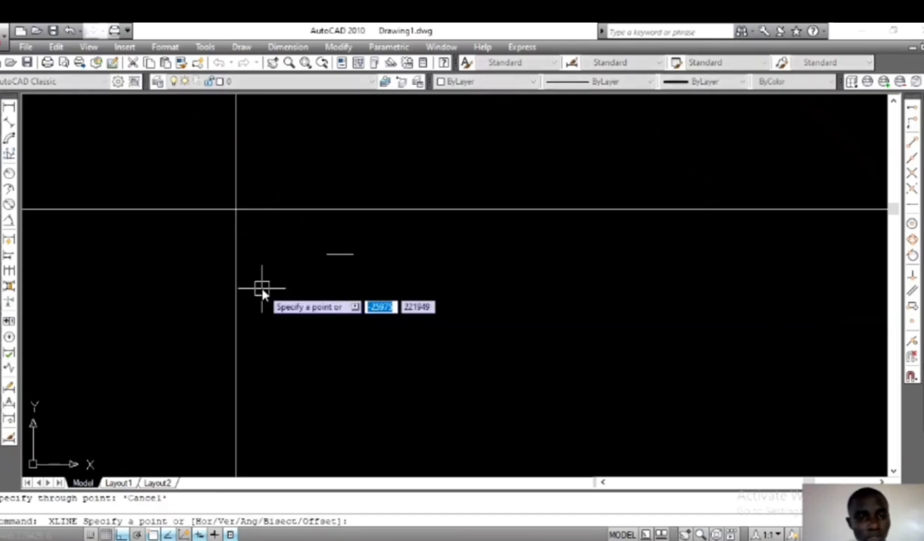
right_click(262, 290)
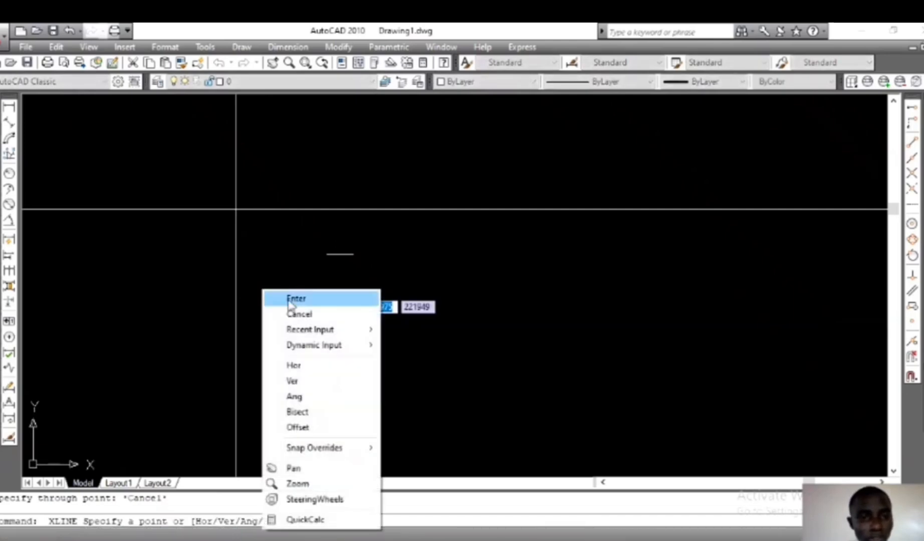
left_click(320, 398)
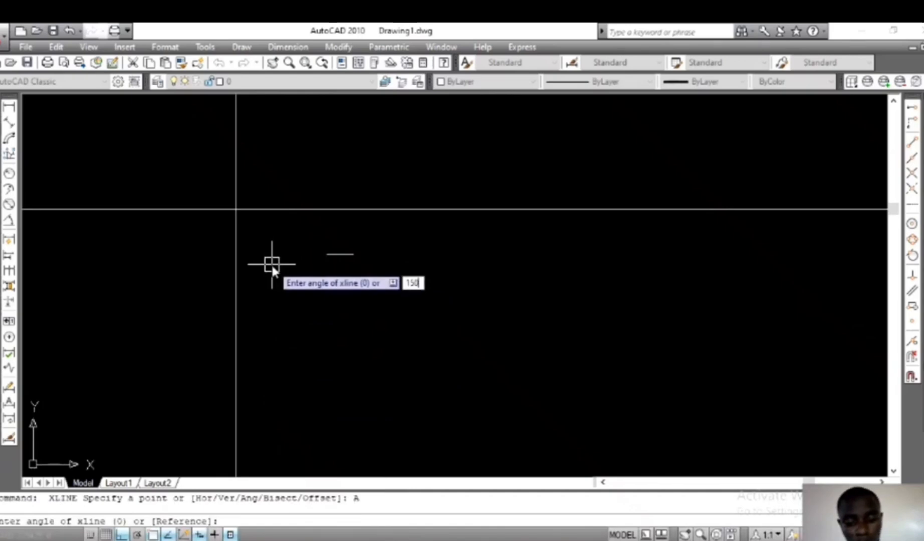
key("Return")
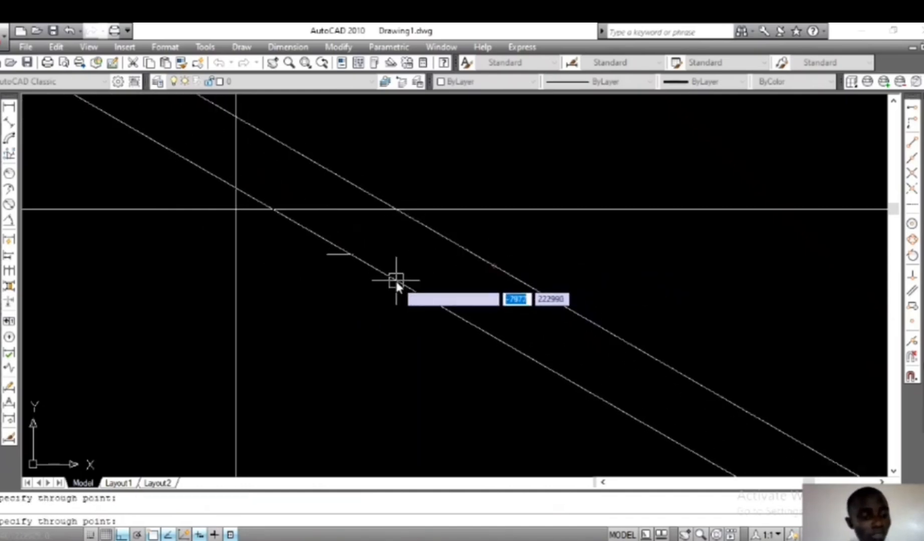
key("Escape")
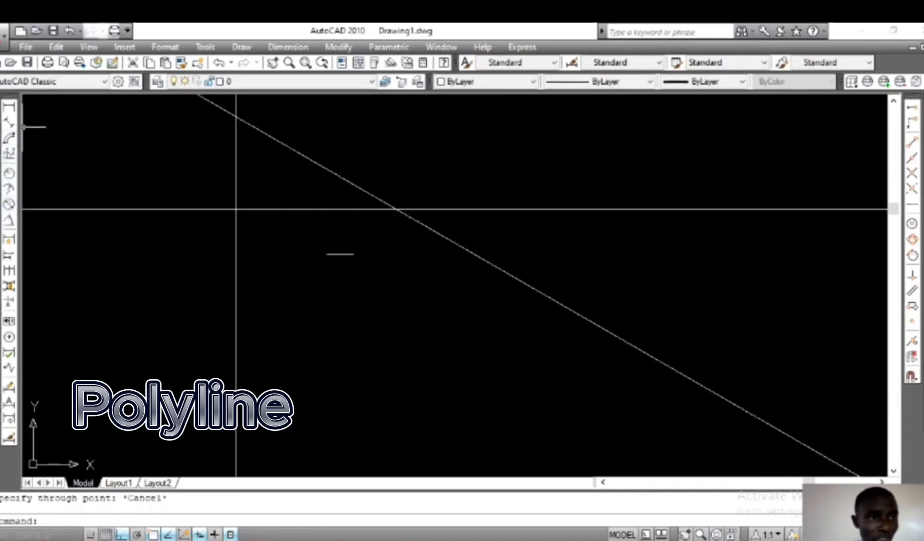
Draw three connected lines from the short line's left end, down, right and partway up, to form an open square
left_click(9, 107)
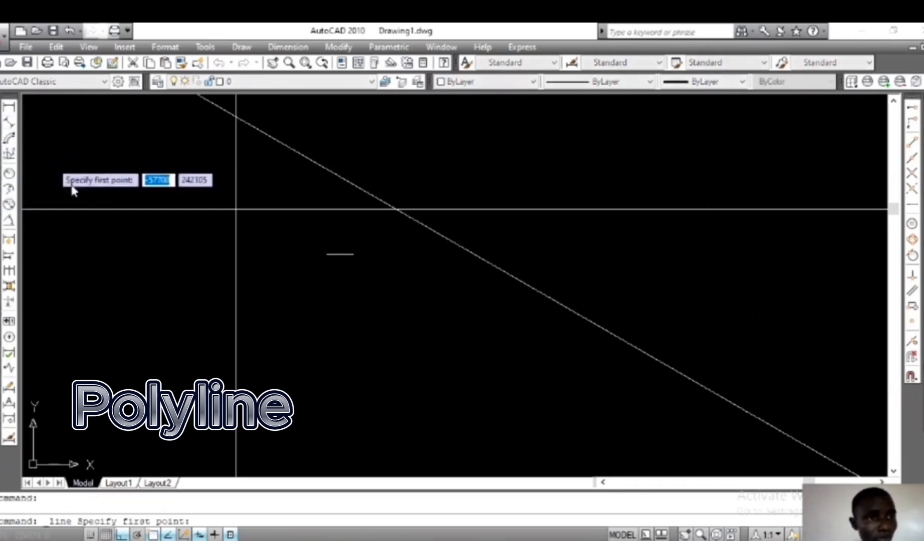
scroll(324, 265, "up", 4)
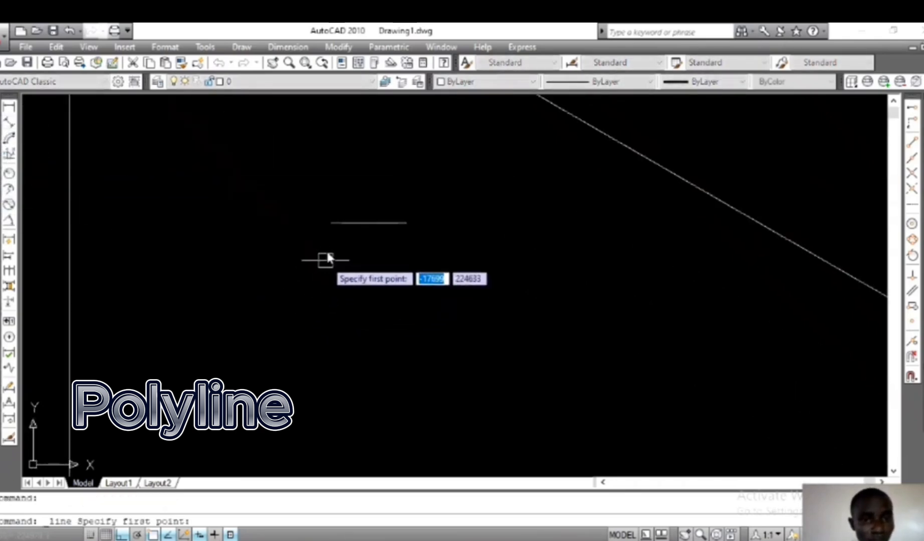
left_click(331, 222)
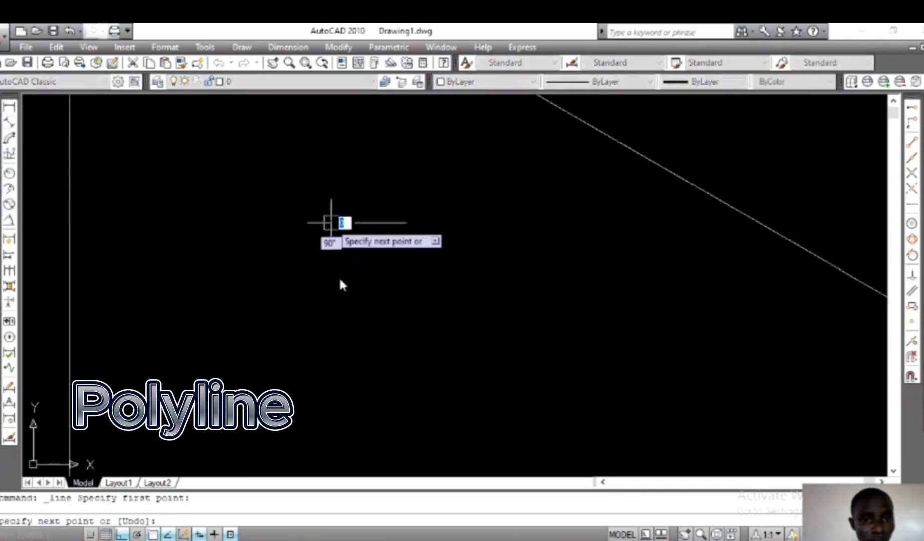
left_click(332, 304)
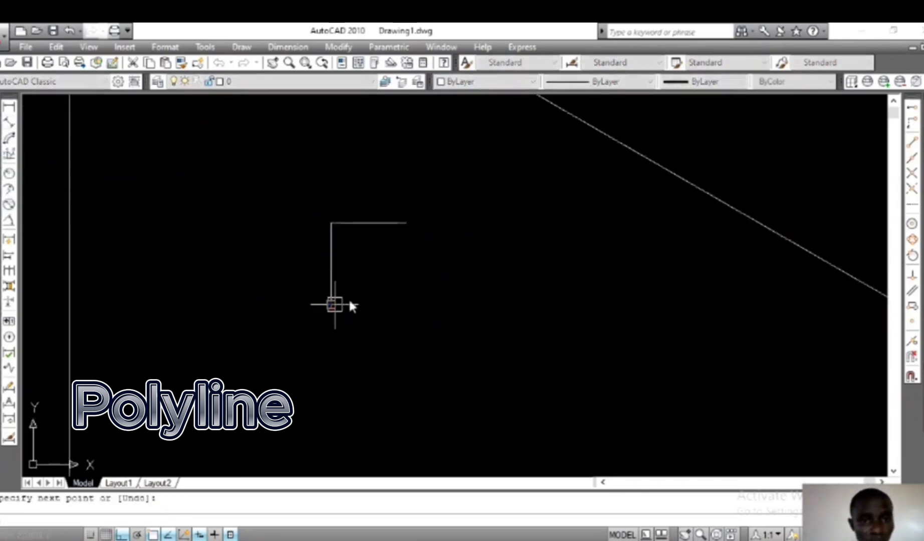
left_click(411, 304)
left_click(404, 250)
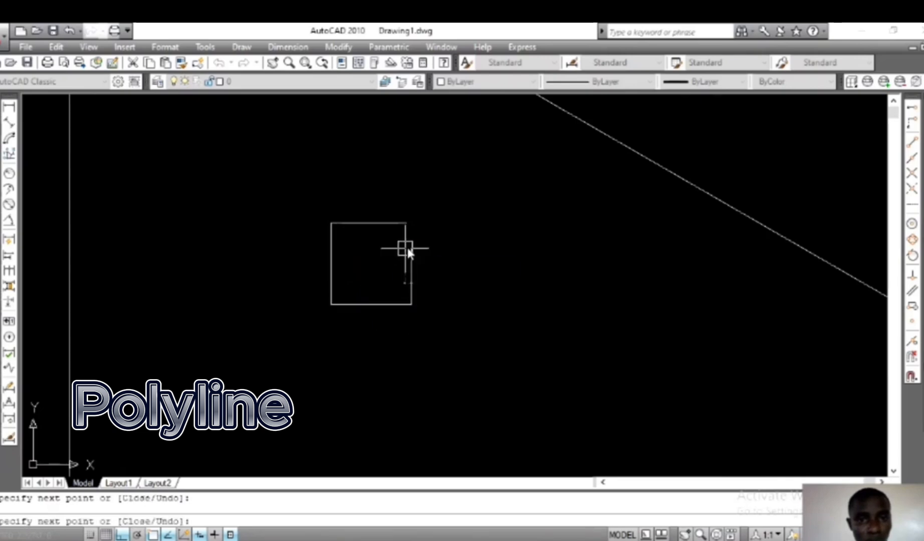
key("Escape")
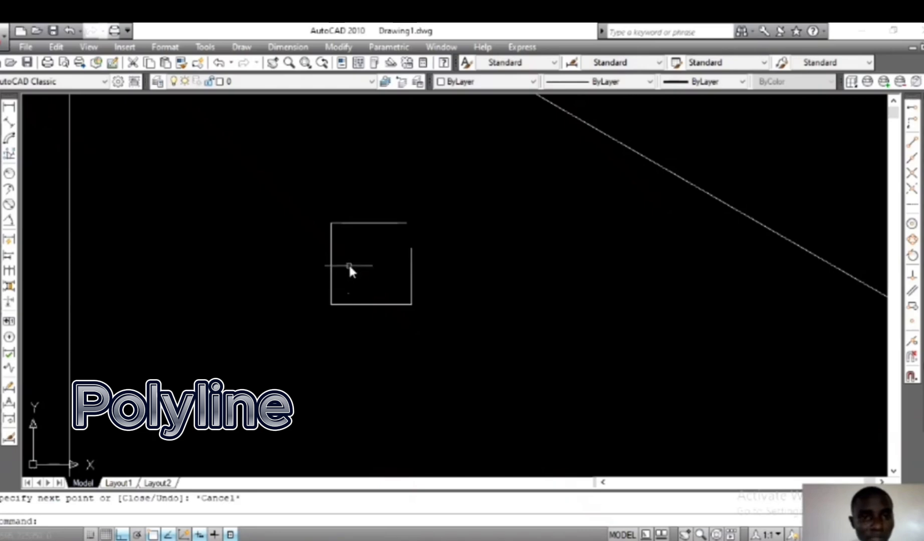
Select the left side of the open square to examine its object type, and clear the selection
left_click(349, 251)
left_click(306, 275)
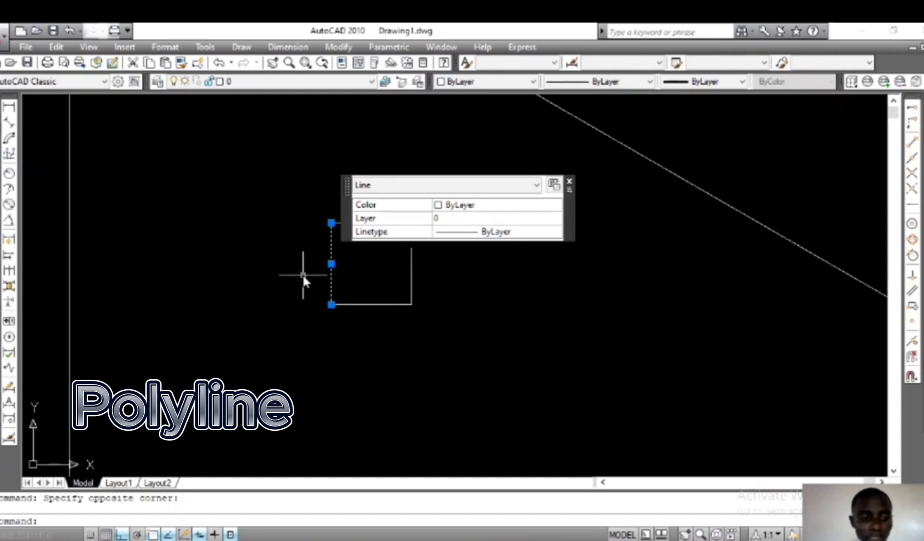
key("Escape")
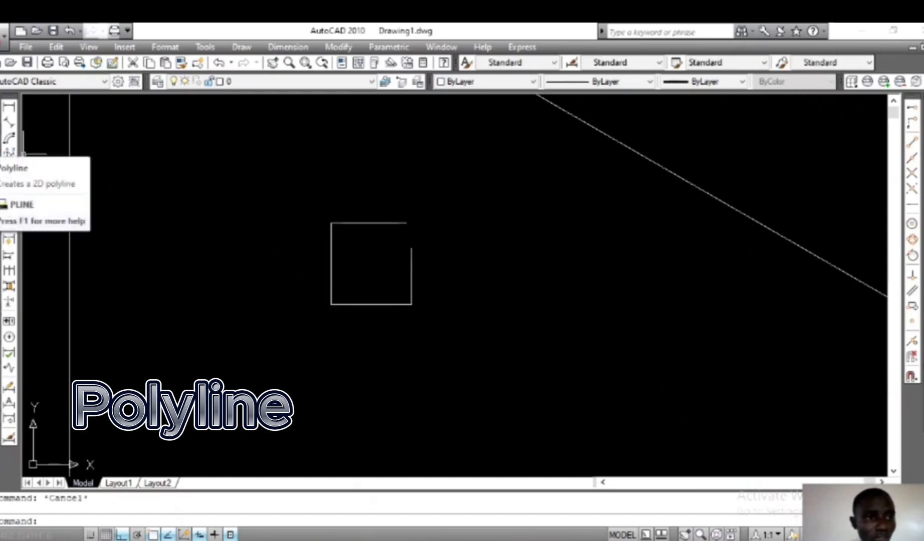
Trace the open square with a single polyline, from the top line's right end around to the right side's upper end
left_click(9, 153)
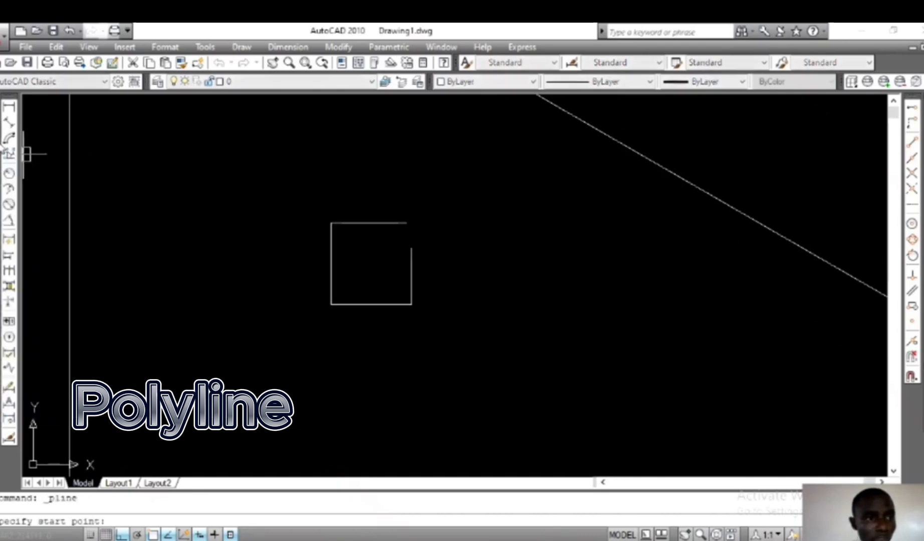
left_click(405, 223)
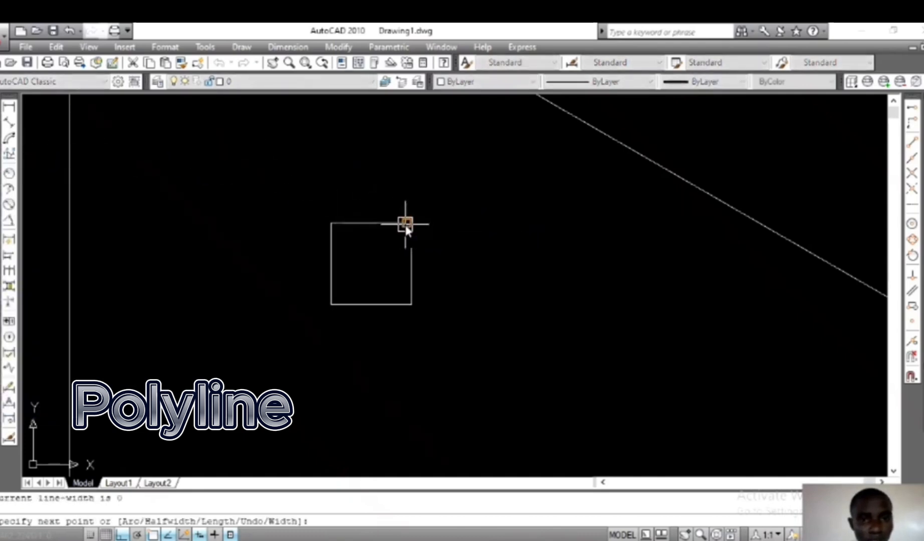
left_click(337, 222)
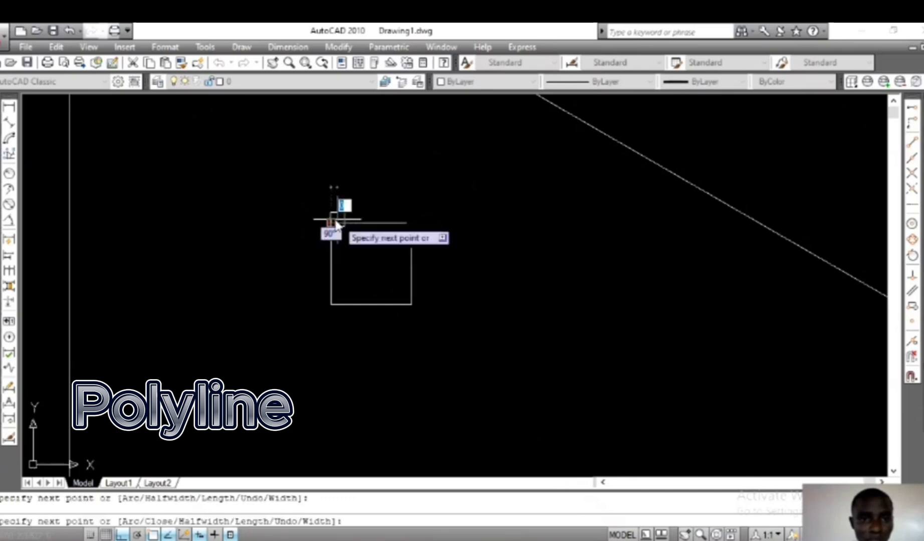
left_click(330, 304)
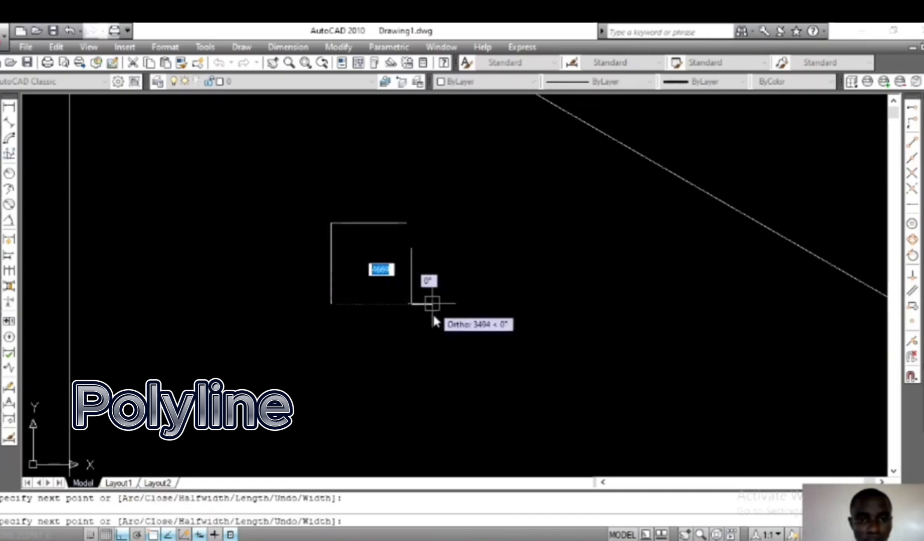
left_click(412, 304)
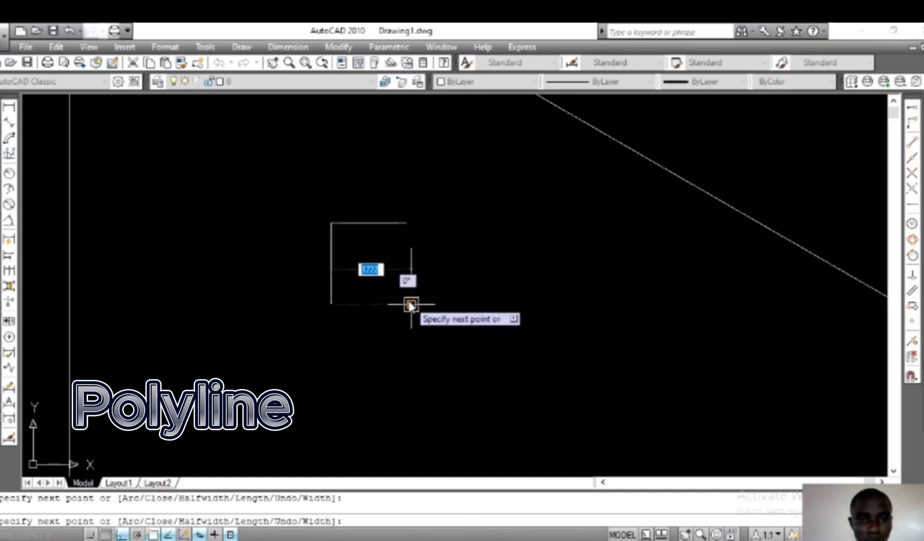
left_click(412, 249)
key("Escape")
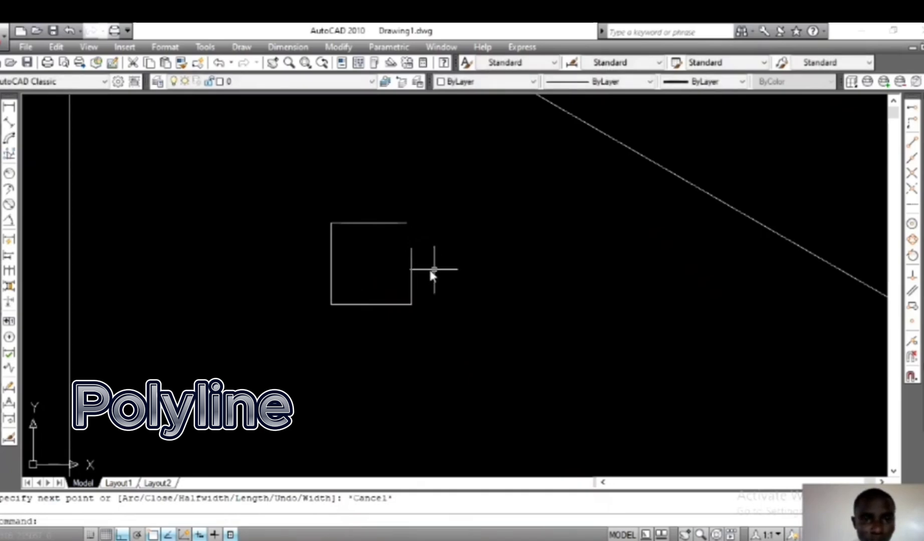
Move the polyline horizontally to the right, clear of the open square made of separate lines, using its lower-right corner as base point
left_click(412, 285)
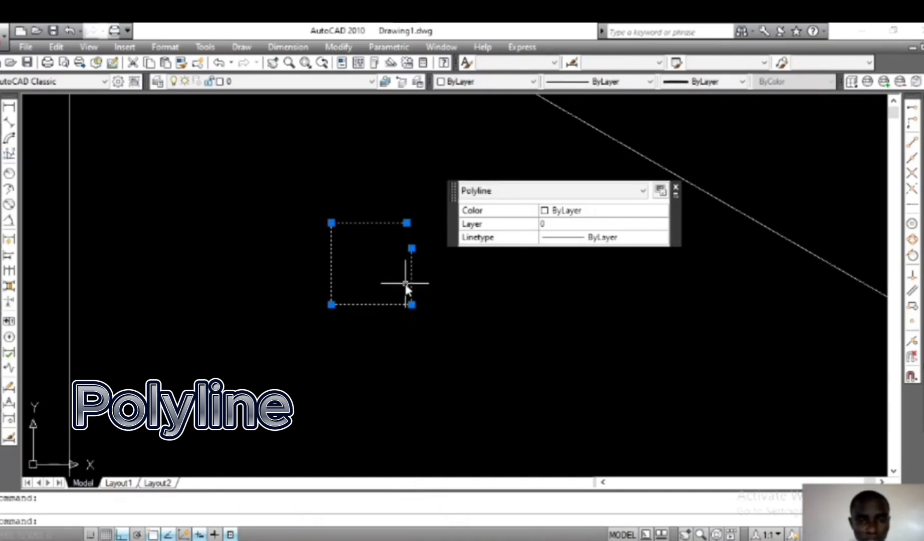
type("m")
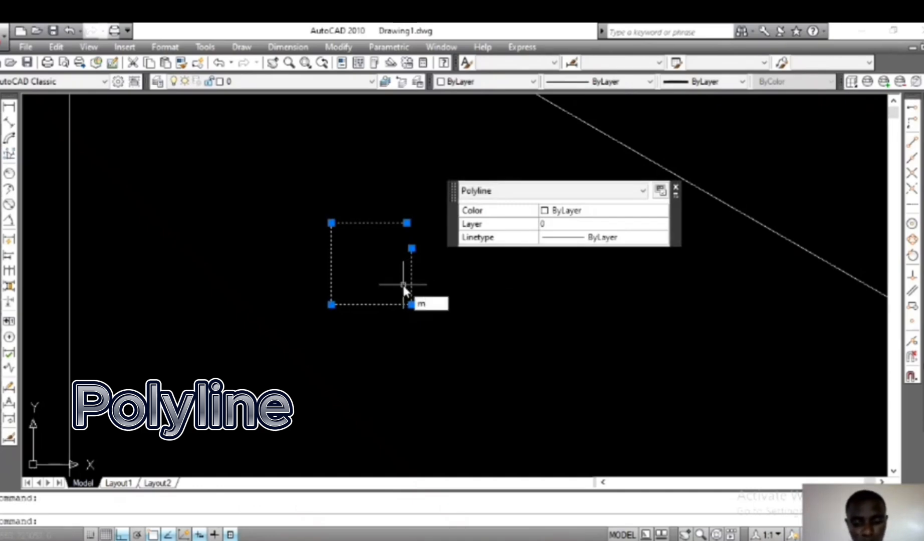
key("Return")
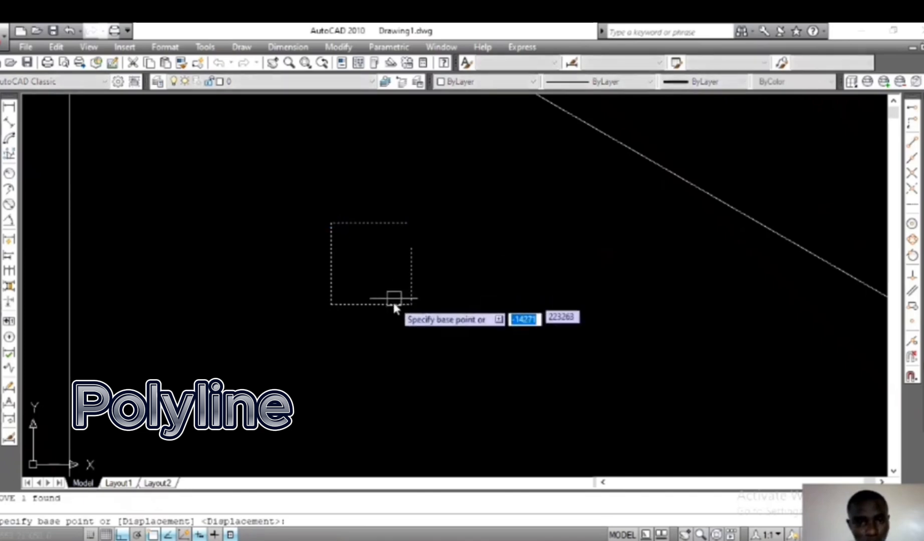
left_click(407, 304)
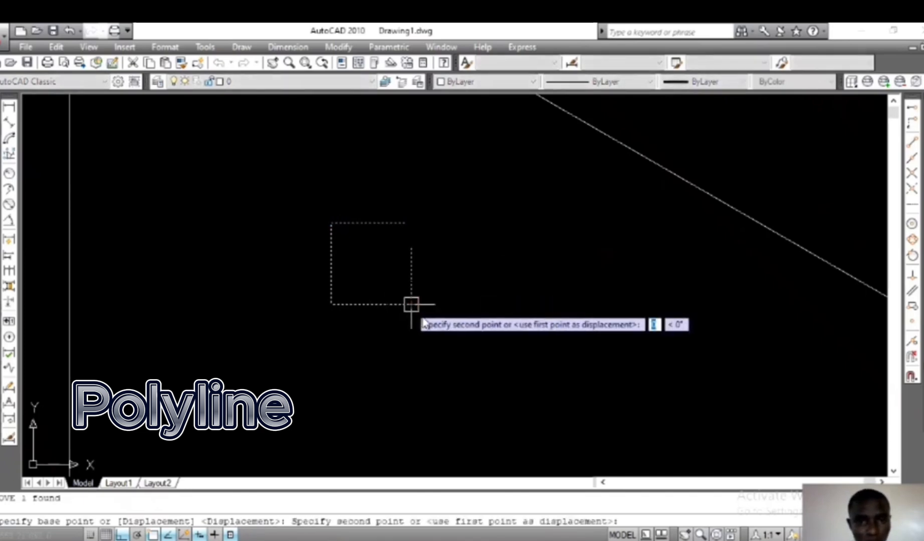
left_click(535, 338)
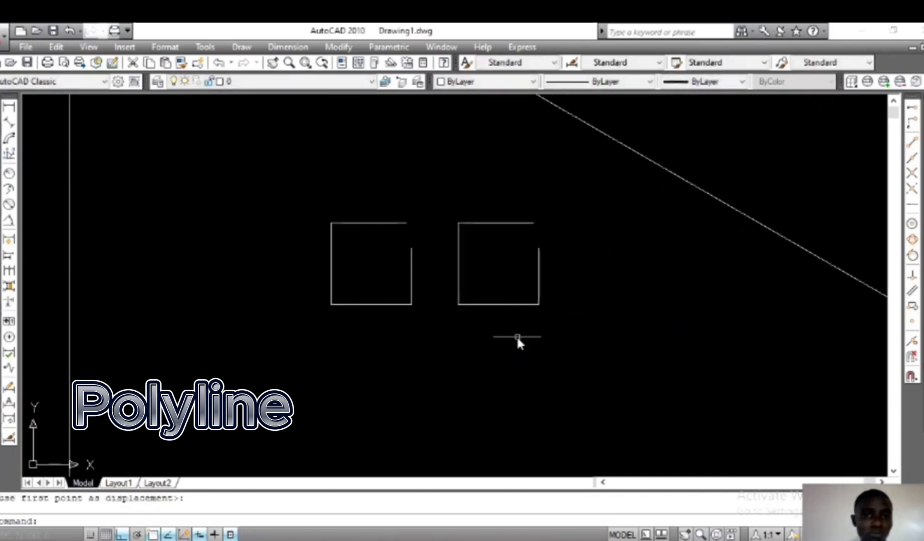
Select the polyline square and the right side of the line-built square to compare how they select, and clear the selection
left_click(553, 272)
left_click(519, 293)
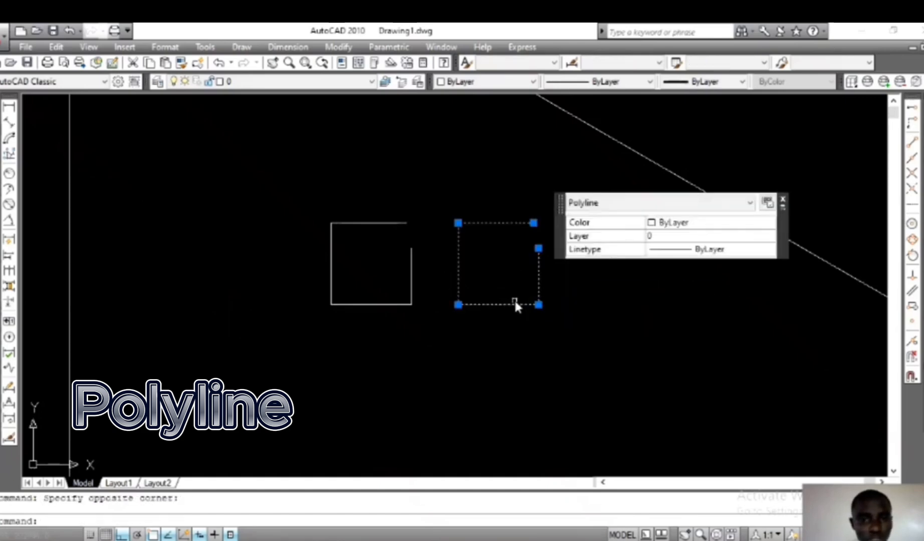
left_click(433, 247)
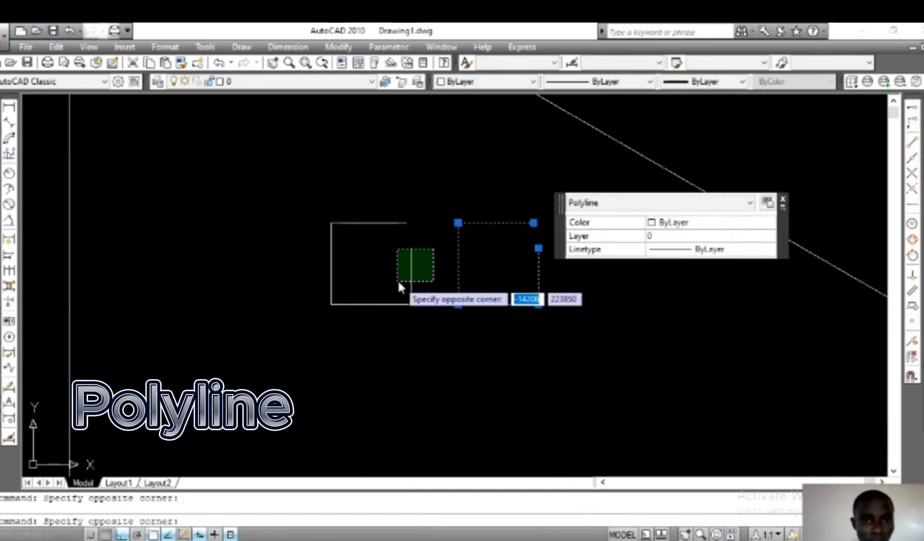
left_click(400, 279)
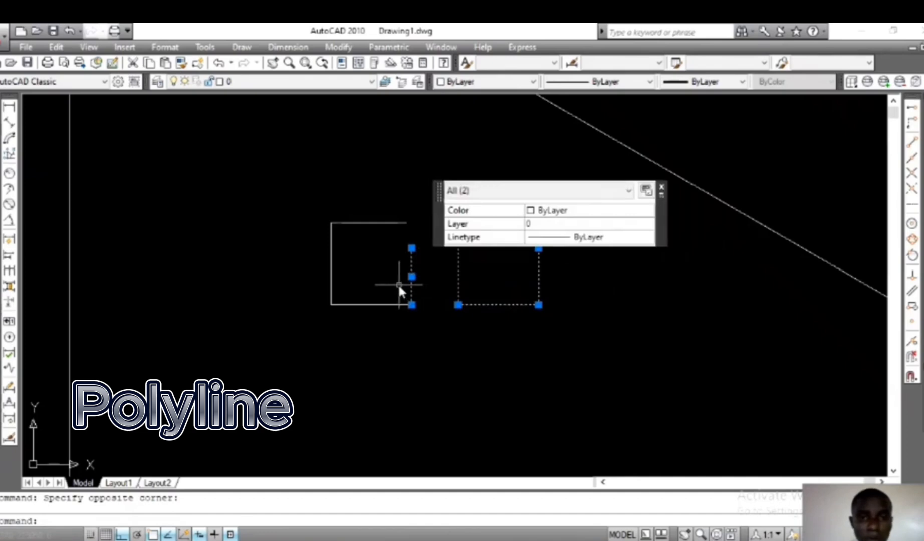
key("Escape")
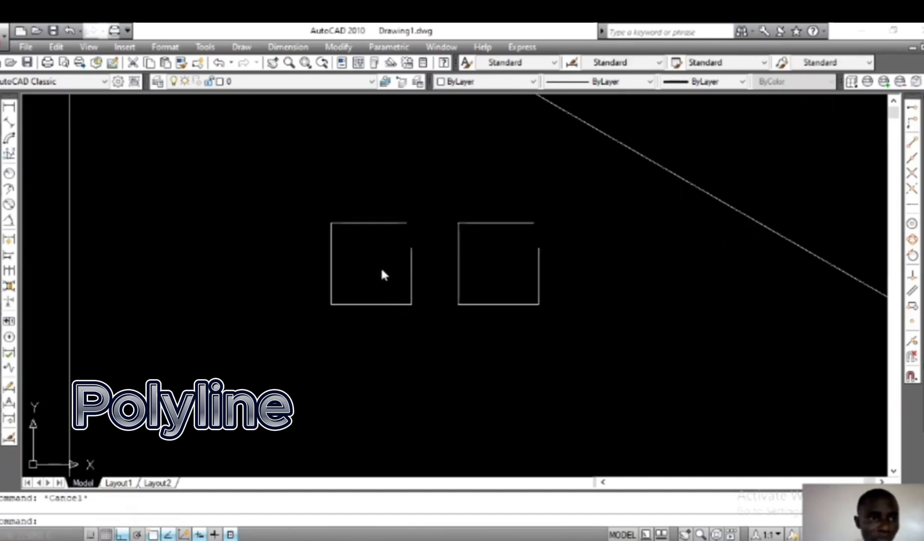
Draw a 5-sided polygon, inscribed in a circle, to the left of the open squares with a vertex pointing up
left_click(9, 154)
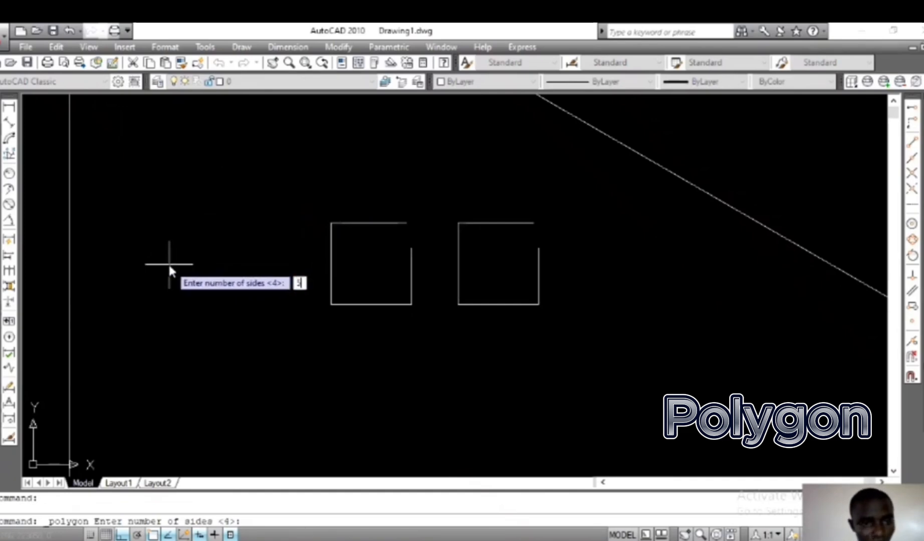
type("5")
key("Return")
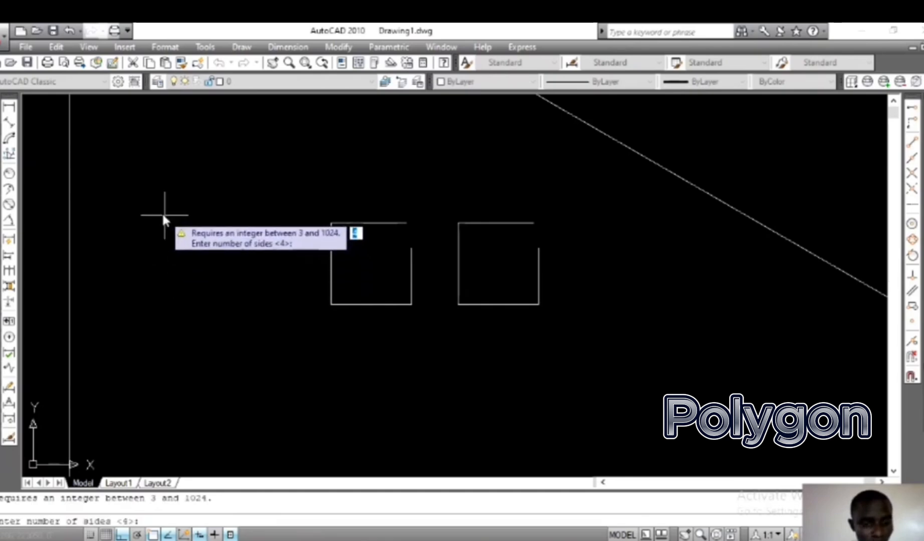
type("5")
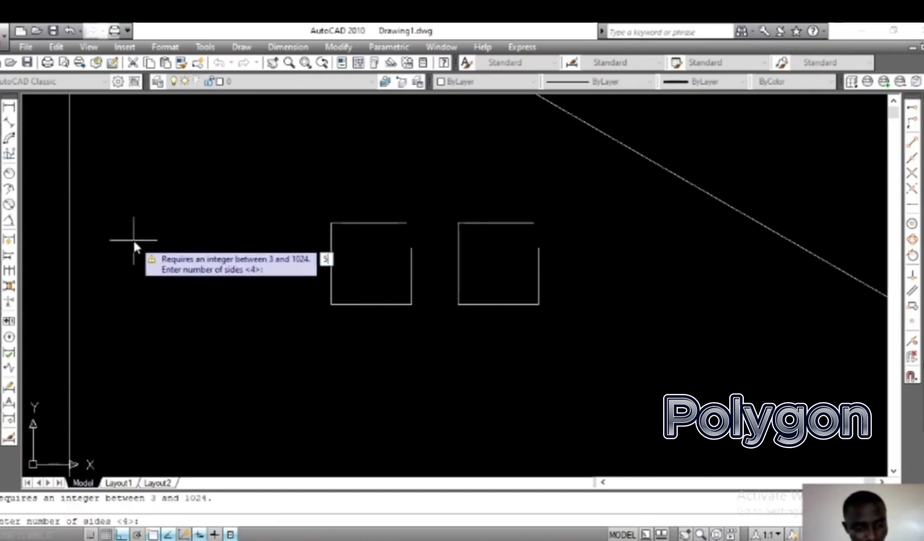
key("Return")
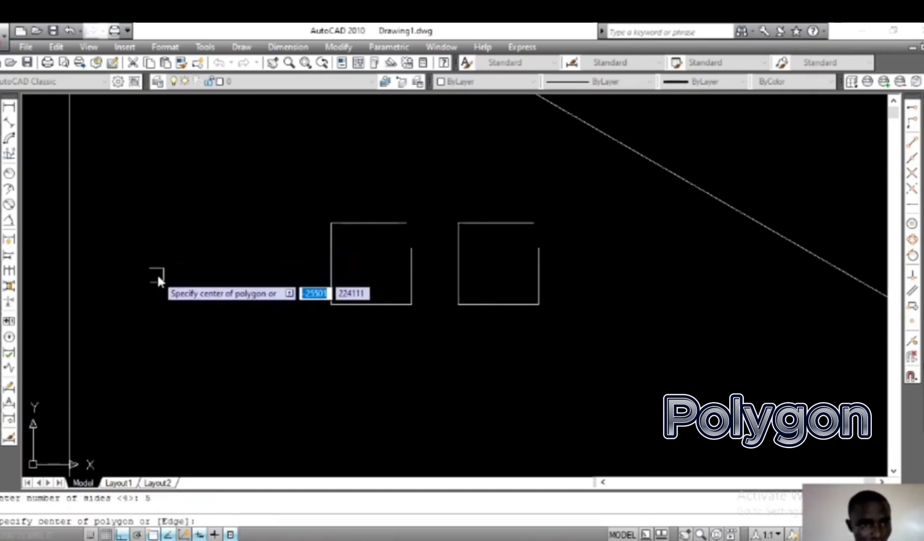
left_click(171, 270)
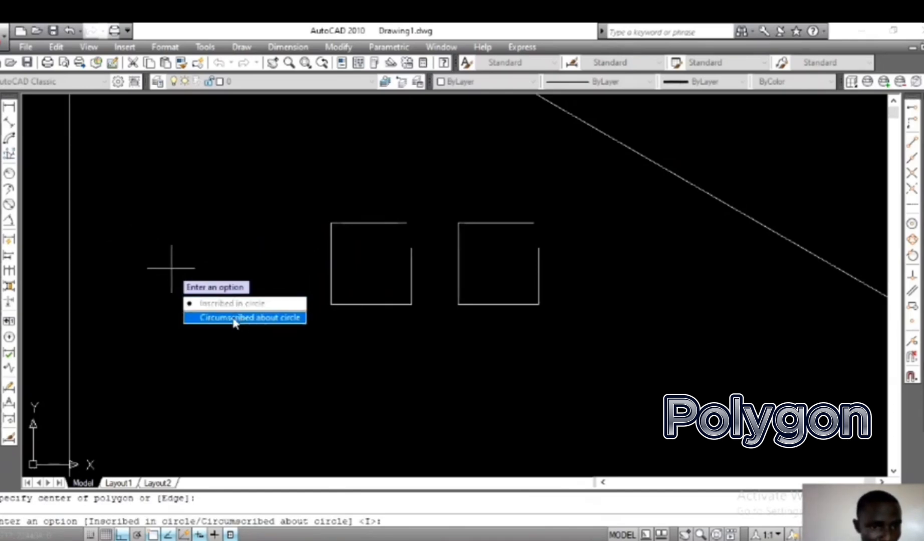
left_click(236, 306)
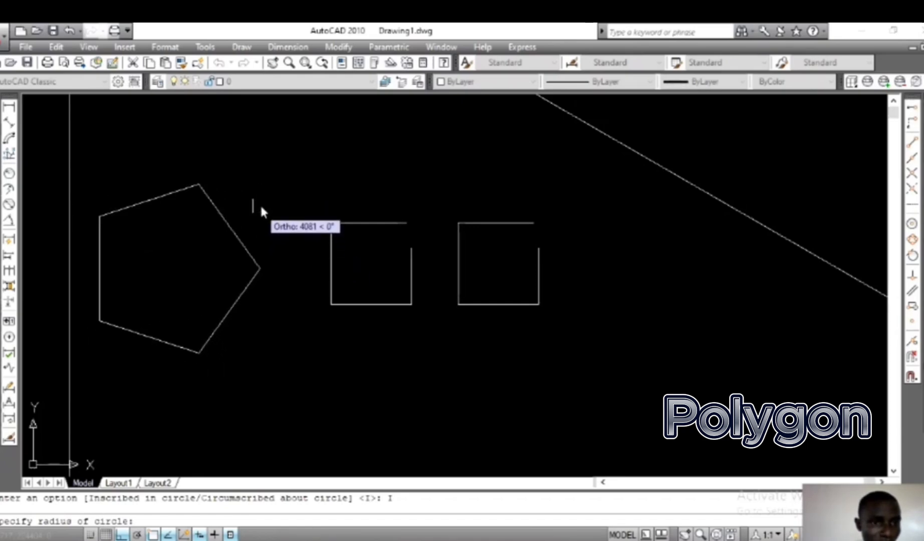
left_click(245, 166)
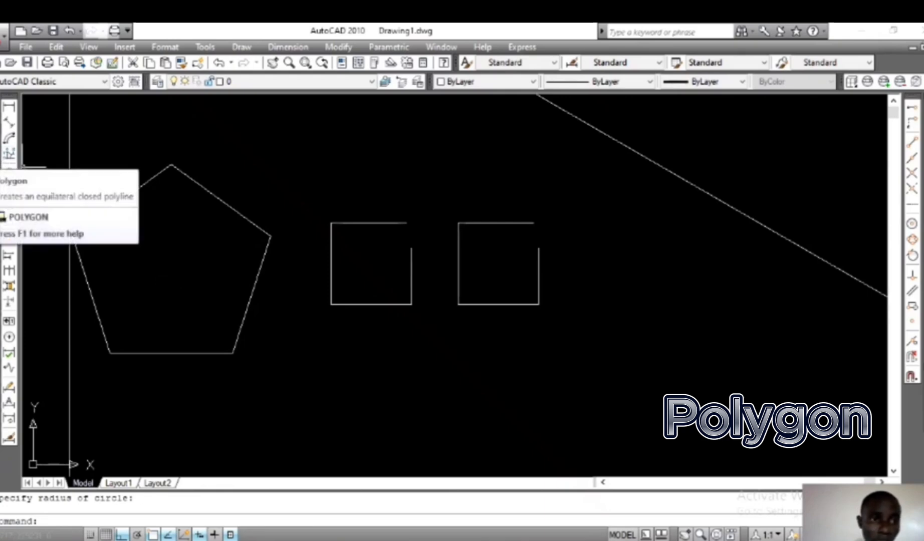
Draw a second 5-sided polygon, circumscribed about a circle, to the lower right of the open squares with its flat side down
left_click(9, 153)
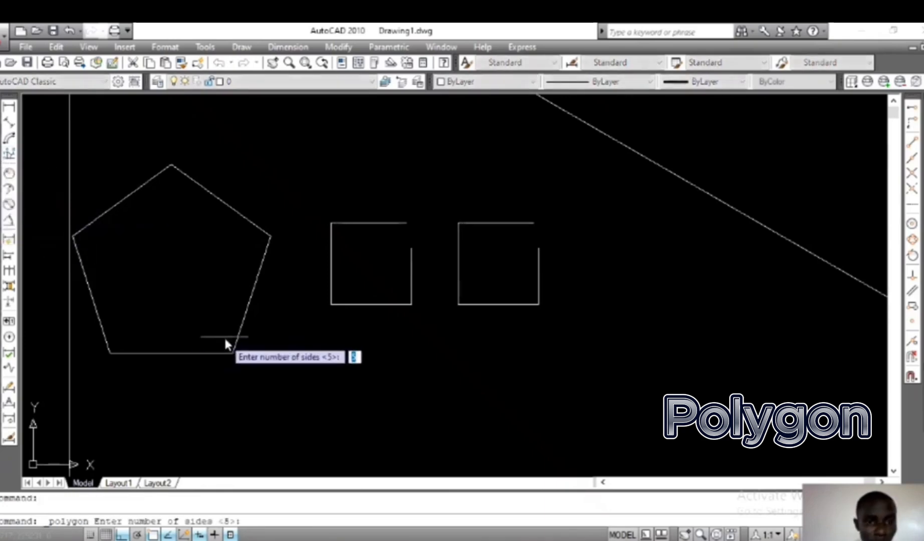
type("5")
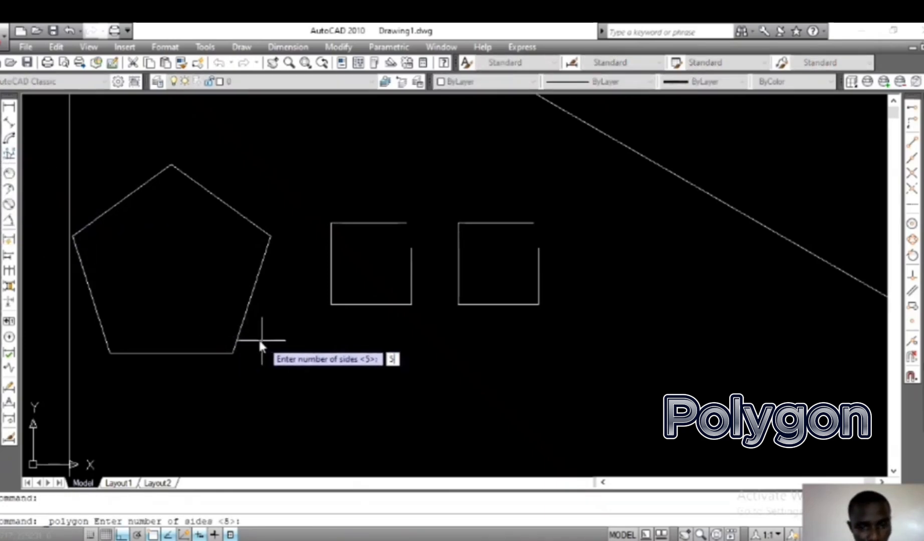
key("Return")
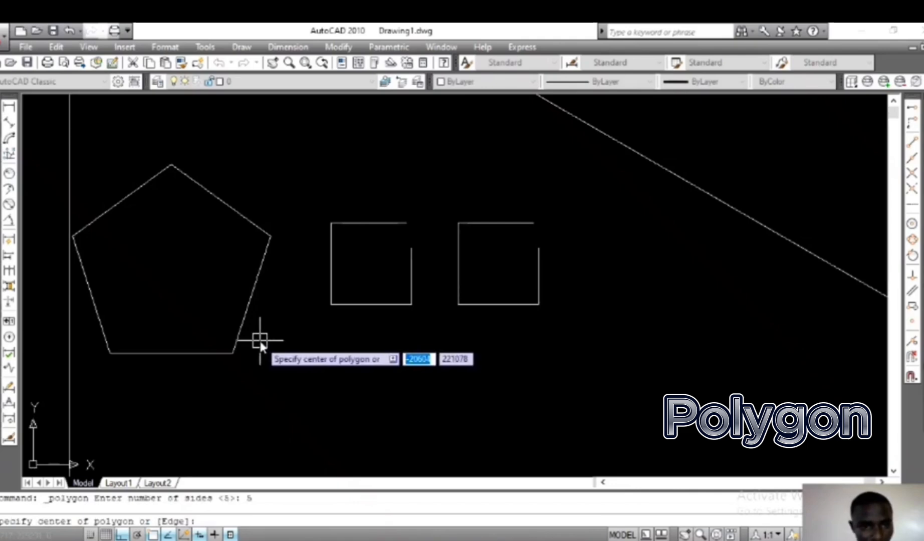
left_click(640, 341)
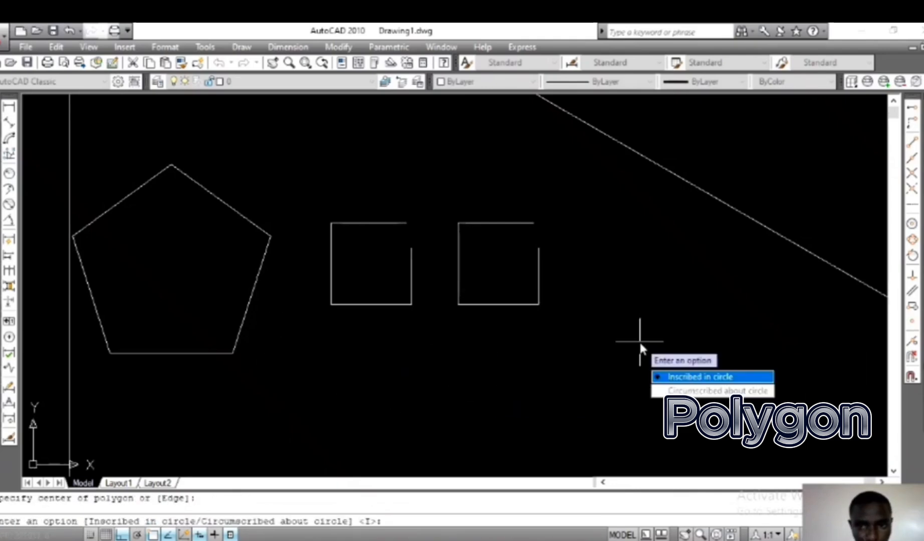
left_click(672, 391)
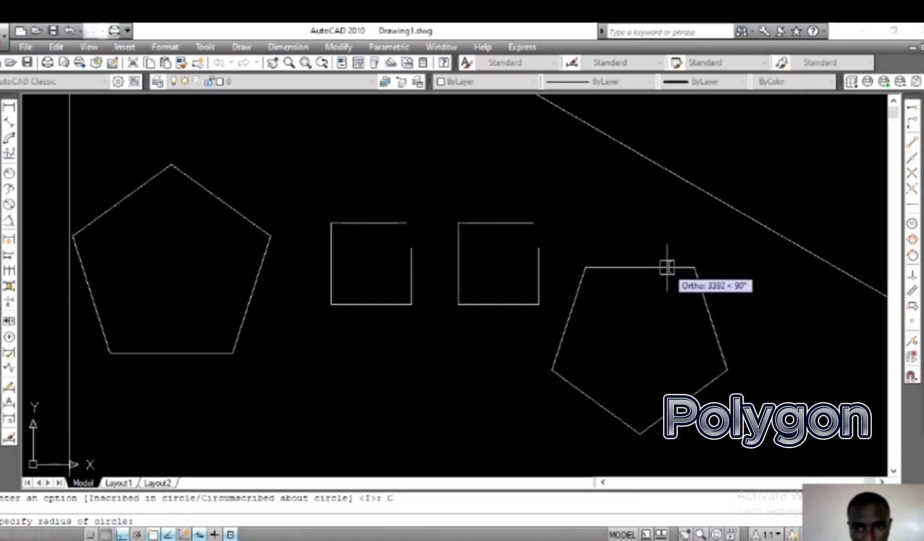
left_click(635, 417)
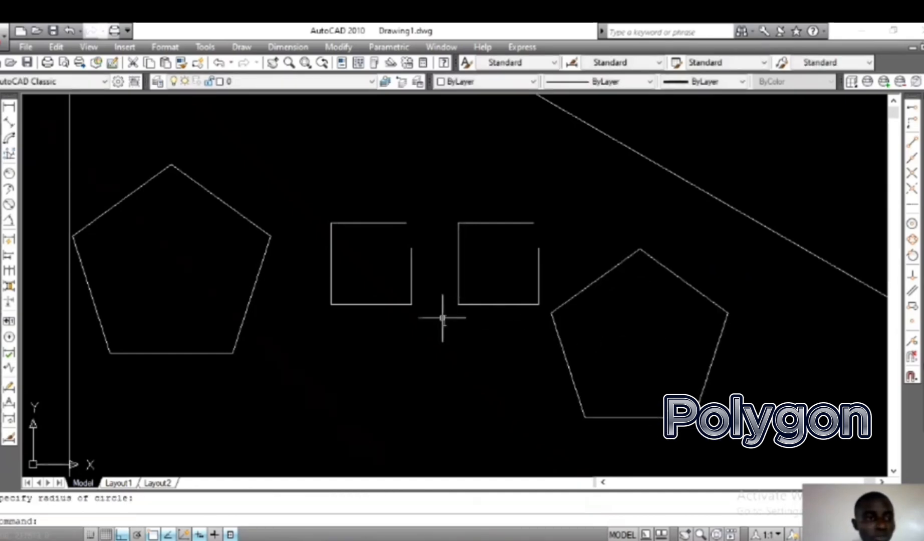
Delete the angled, horizontal and vertical construction lines around the shapes
scroll(442, 317, "down", 2)
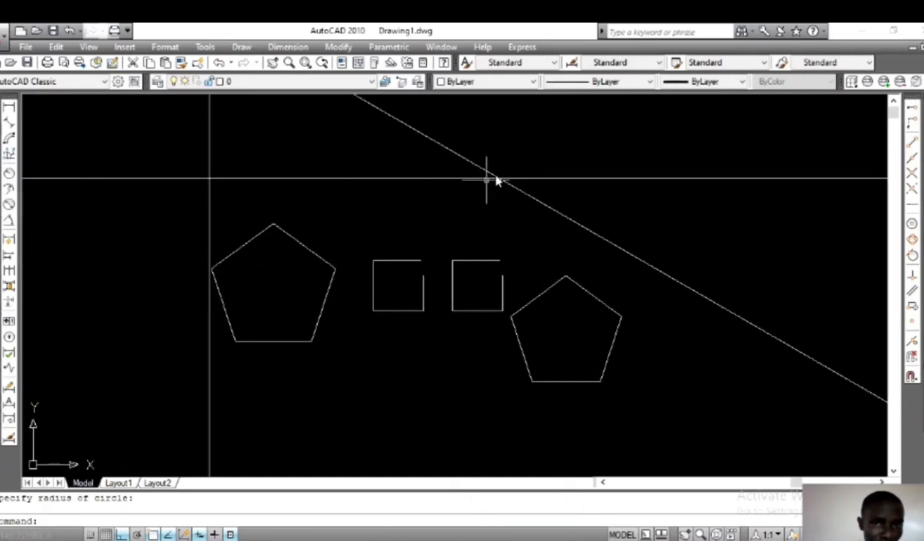
left_click(551, 135)
left_click(405, 220)
key("Delete")
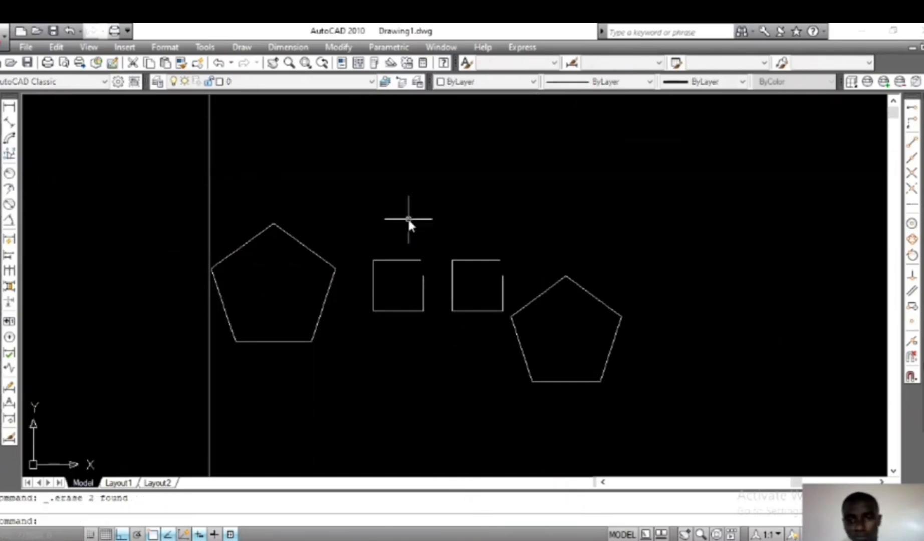
left_click(223, 134)
left_click(165, 174)
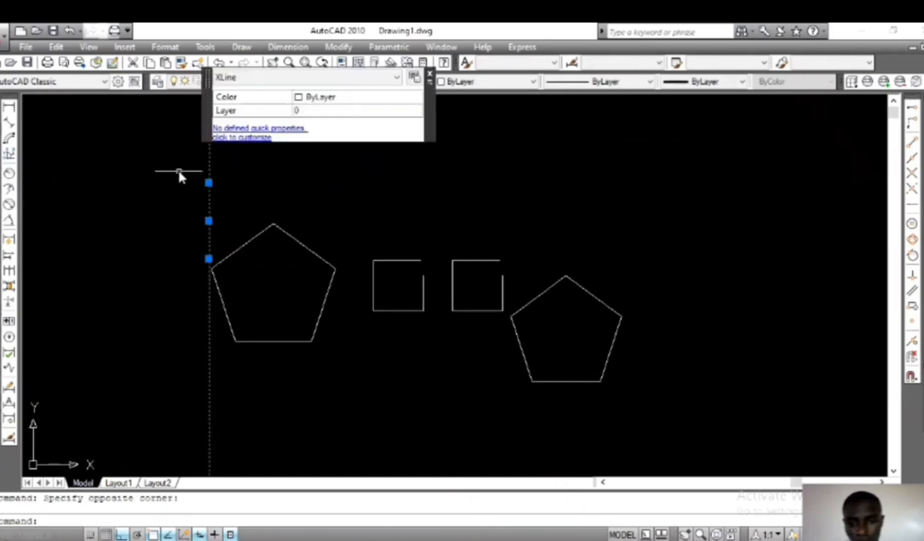
key("Delete")
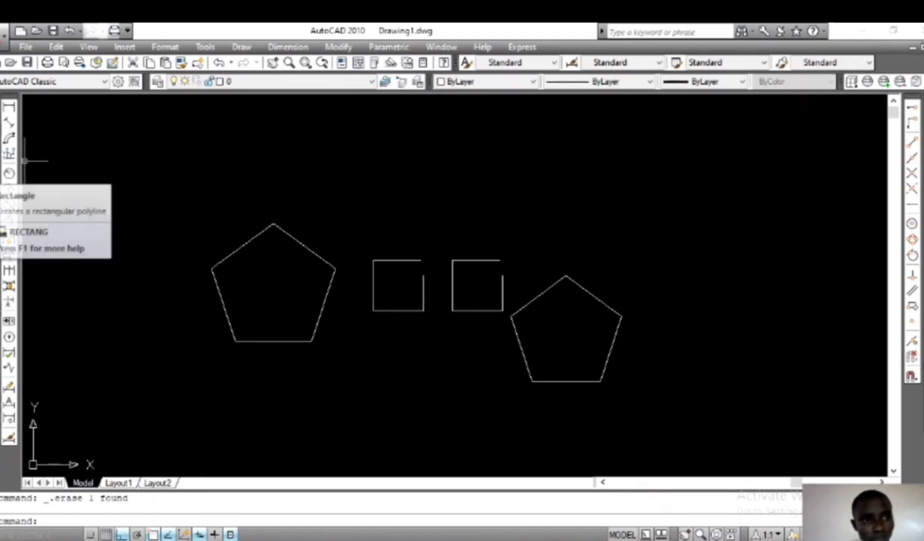
Draw a wide rectangle above the open squares and the right pentagon, and select it briefly to examine its object type
left_click(9, 173)
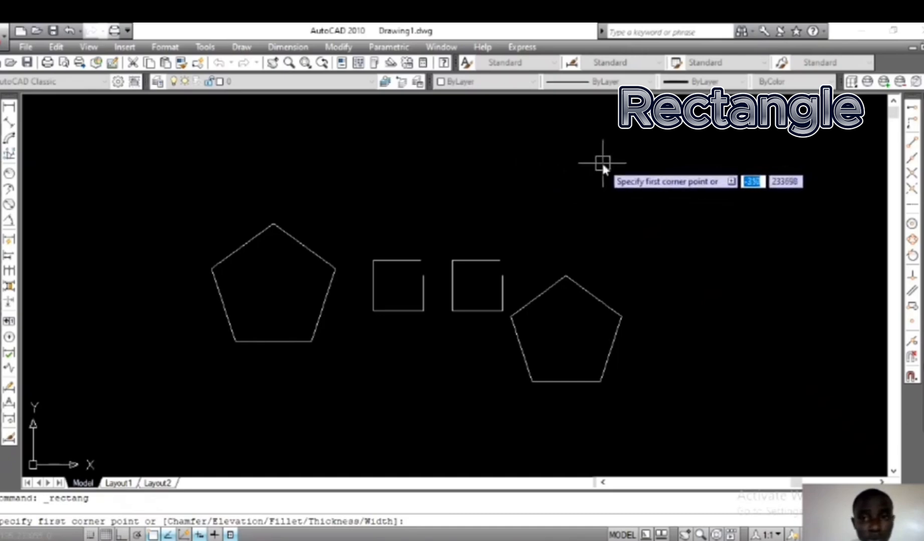
left_click(633, 145)
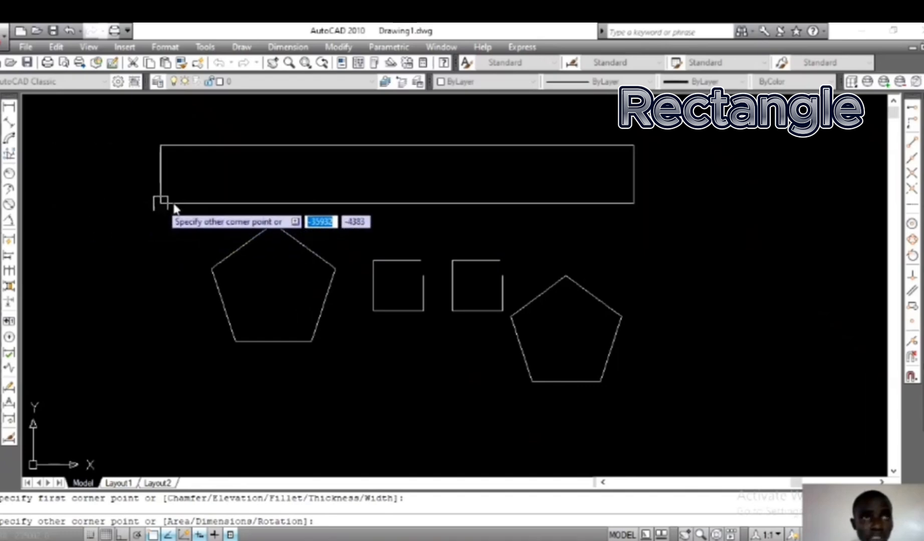
left_click(416, 244)
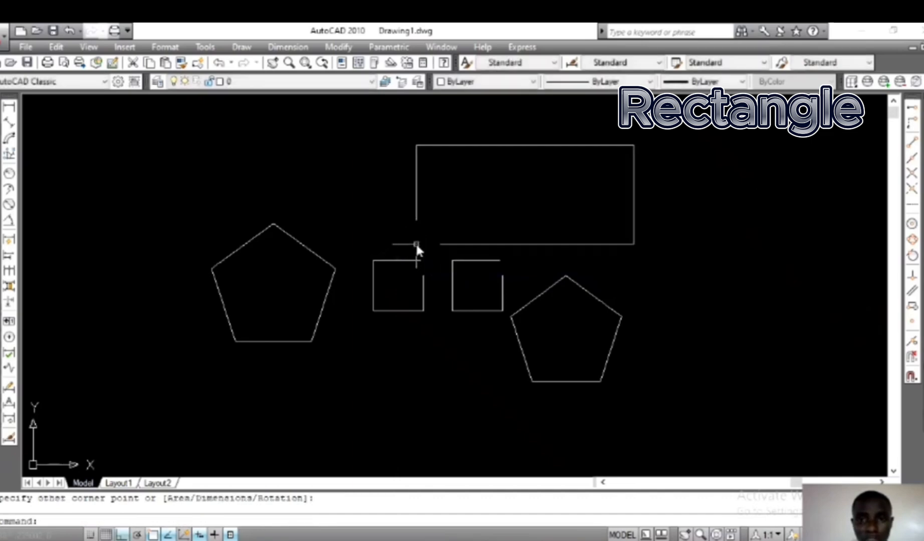
left_click(571, 146)
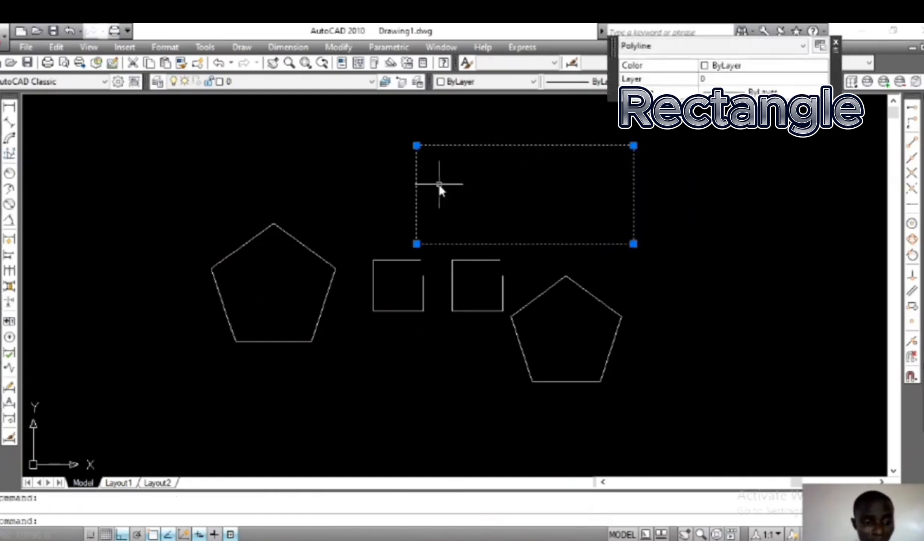
key("Escape")
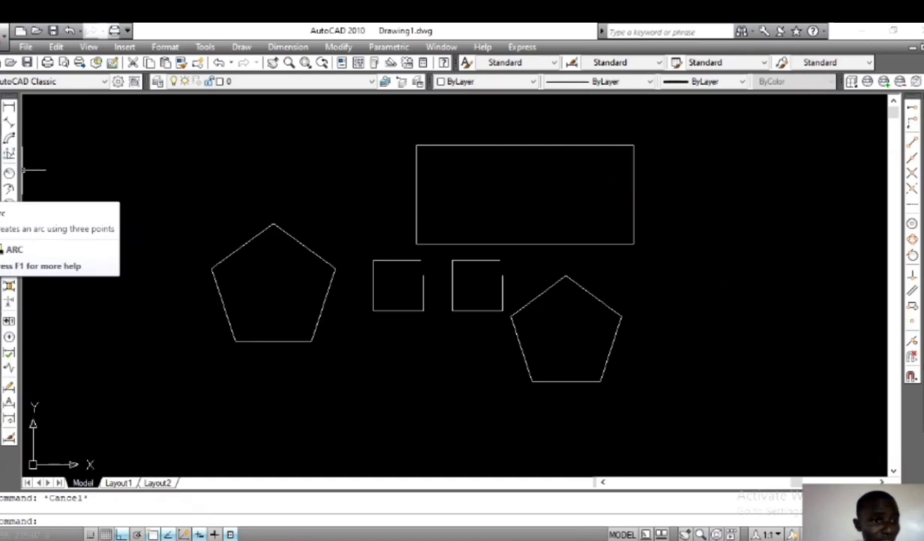
Draw a three-point arc from the rectangle's lower-left corner through its upper-left corner to its upper-right corner
left_click(9, 189)
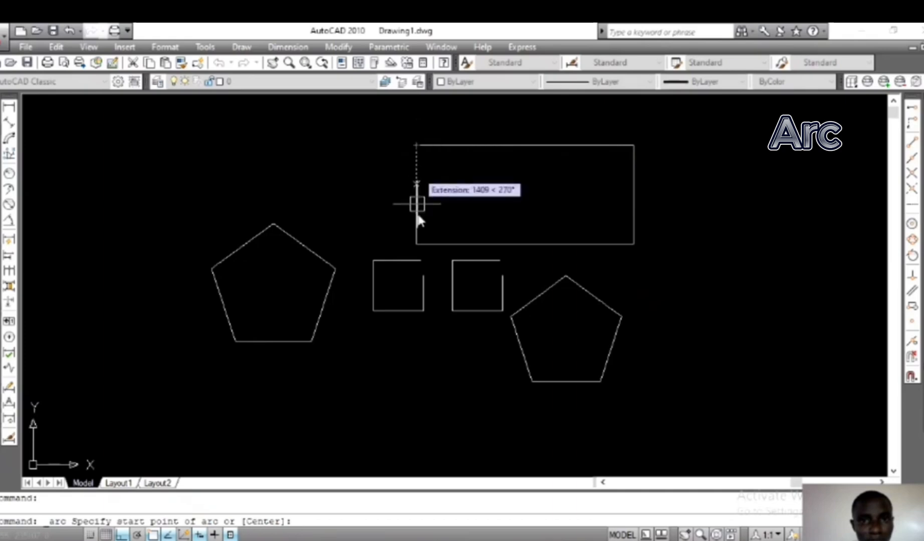
left_click(416, 243)
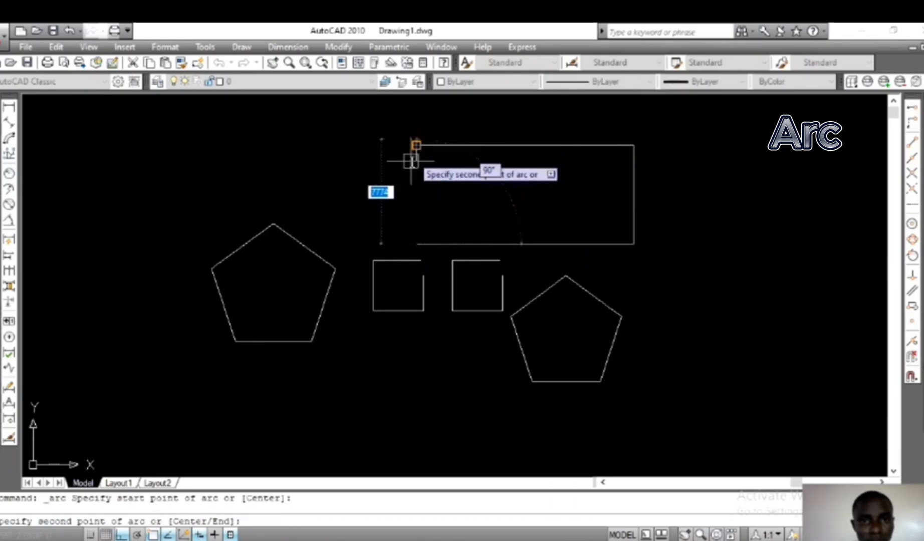
left_click(415, 146)
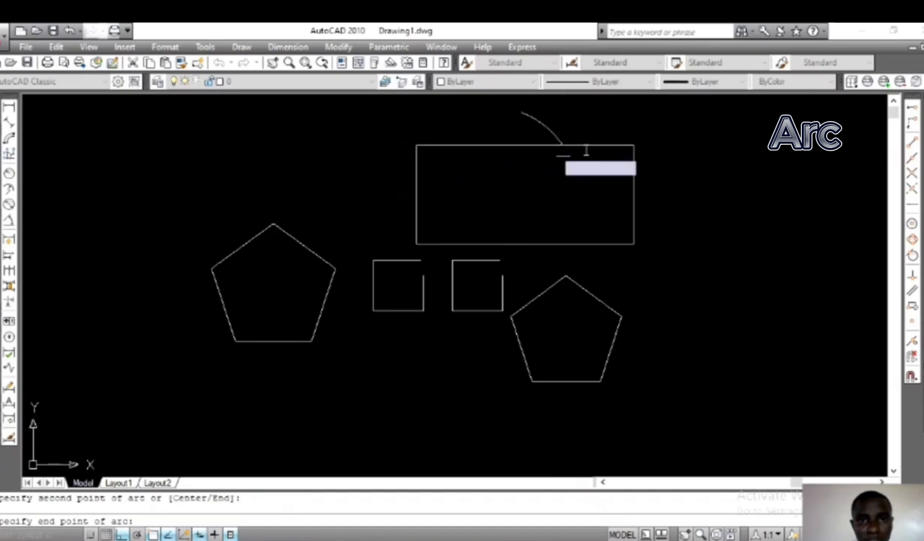
left_click(633, 146)
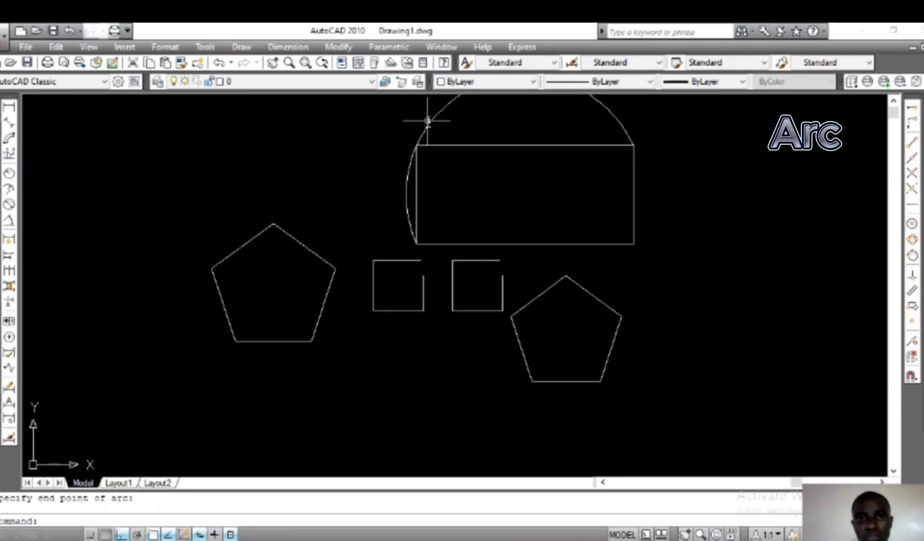
Trim away the part of the arc that bulges beyond the rectangle's left side, using all objects as cutting edges
mouse_move(434, 120)
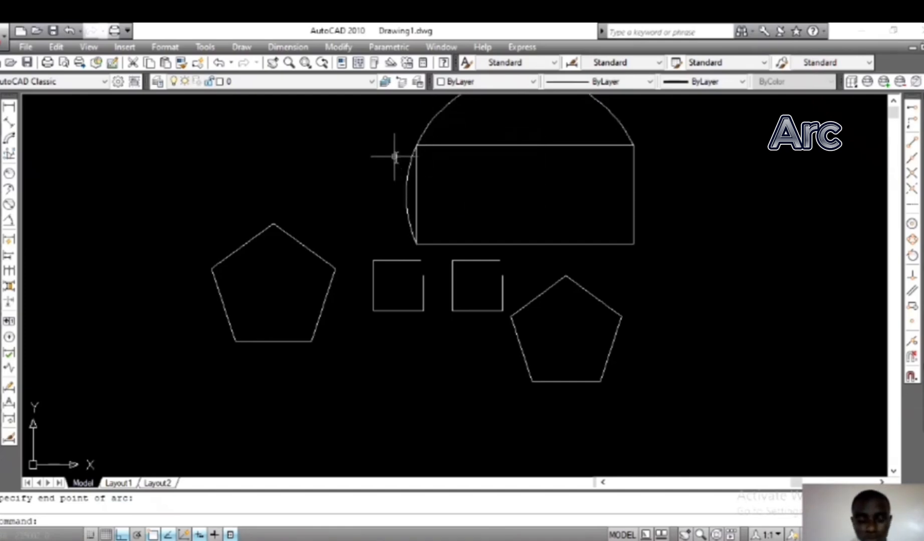
type("tr")
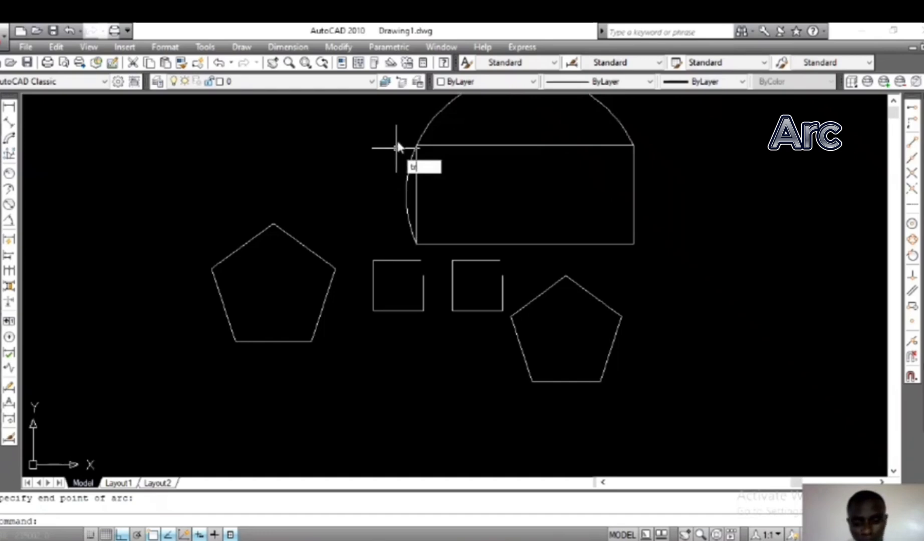
key("Return")
key("Return")
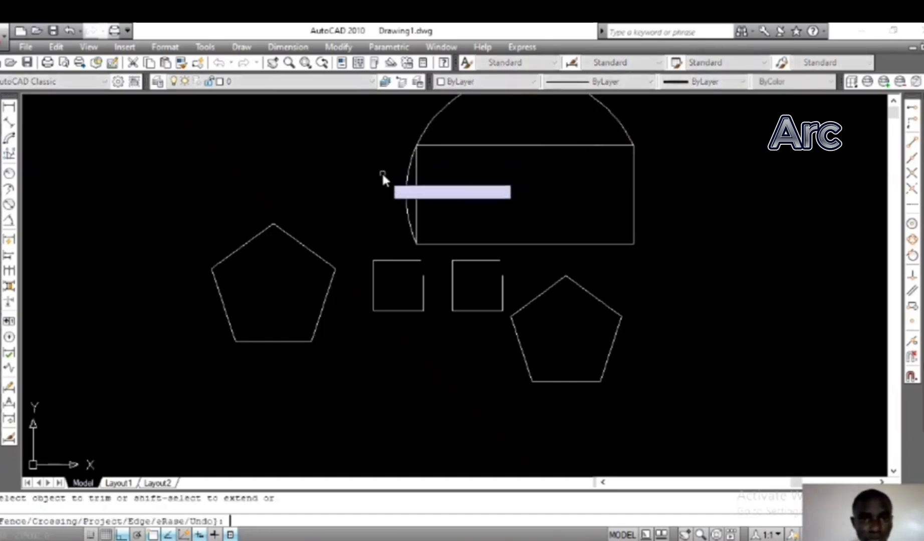
left_click(412, 198)
left_click(395, 212)
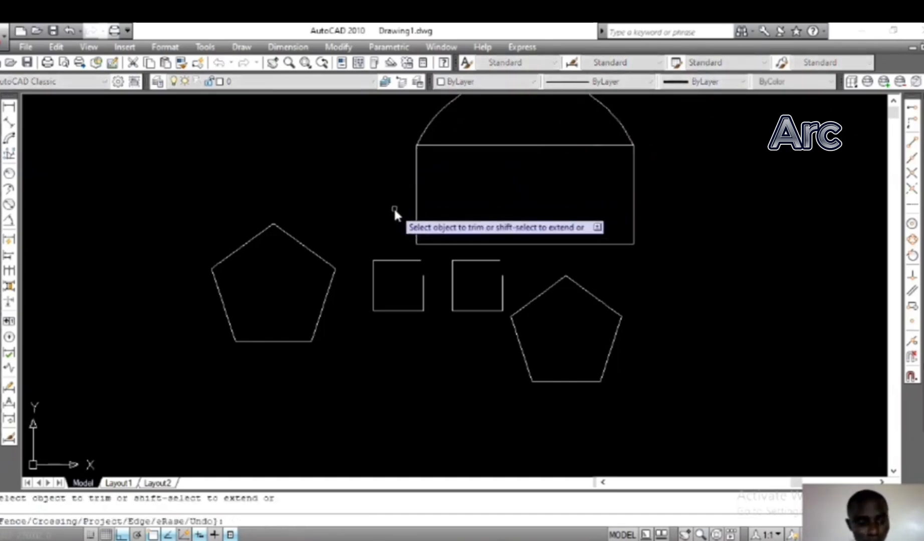
key("Escape")
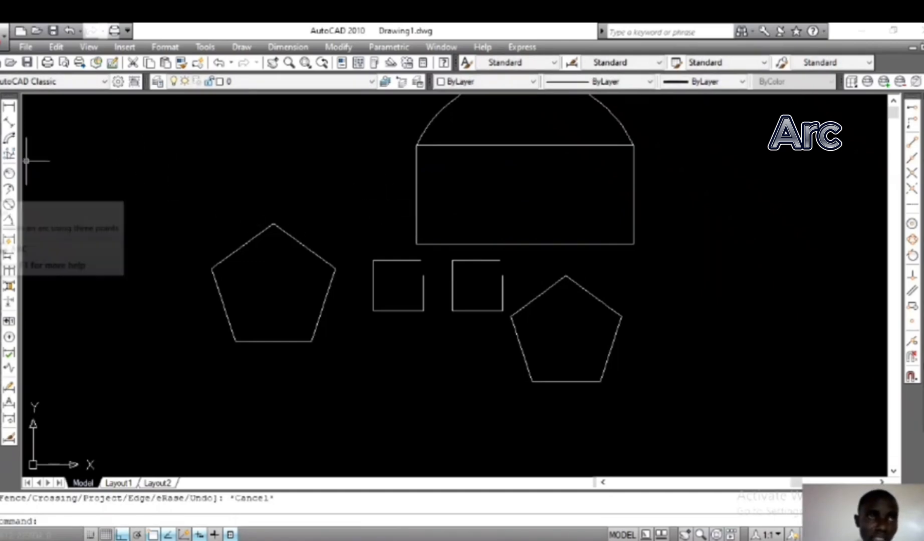
Draw a three-point arc from the left pentagon's left corner through its right corner to a point below its lower right
left_click(9, 188)
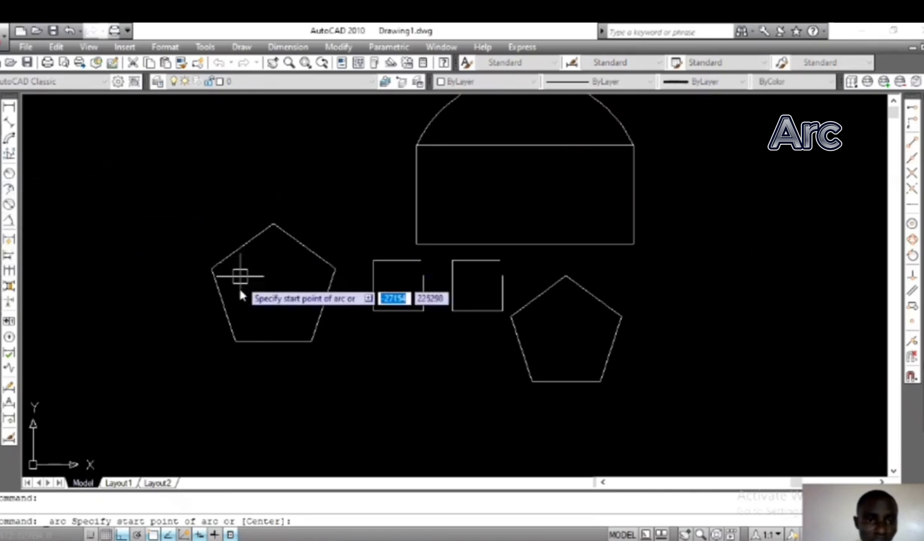
left_click(211, 269)
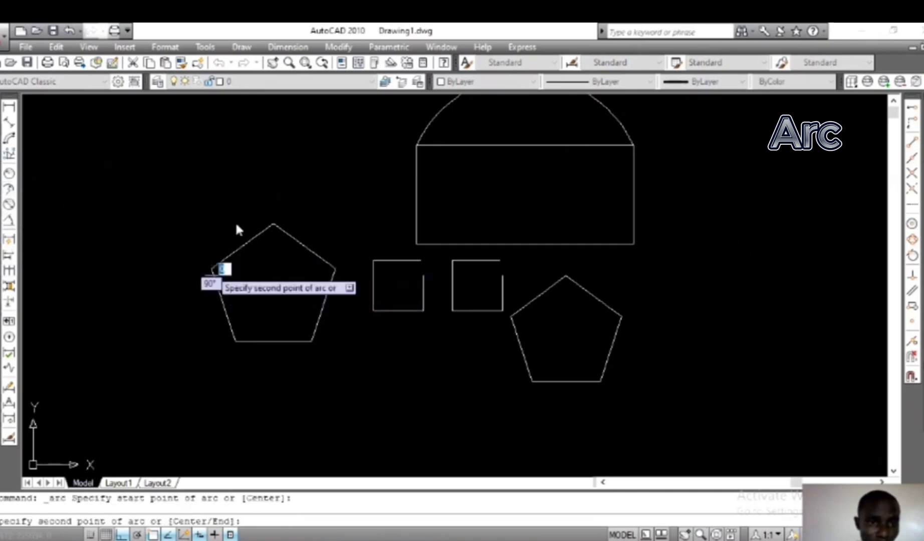
left_click(330, 267)
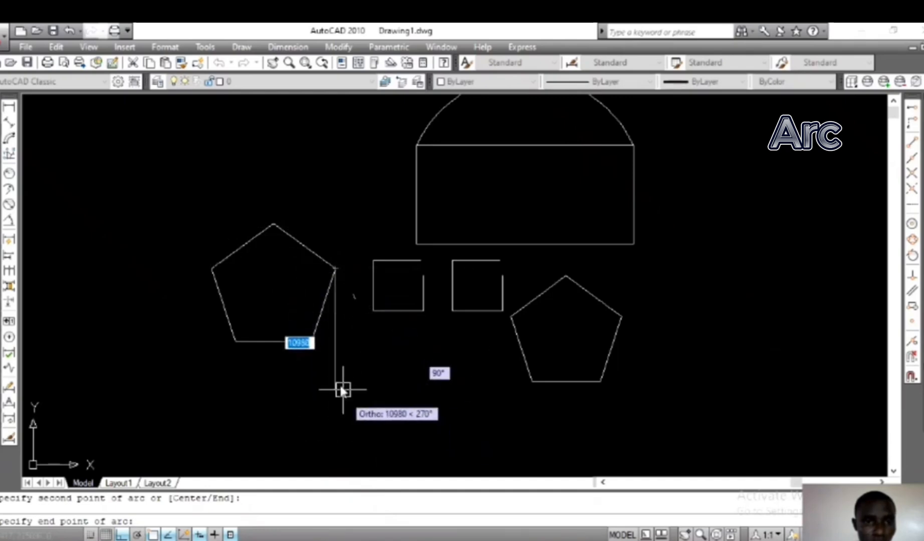
left_click(311, 385)
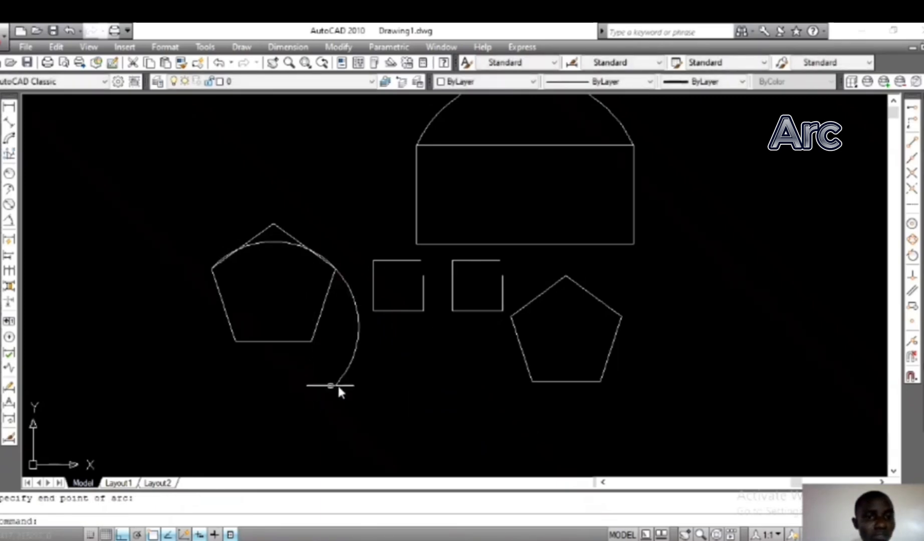
Delete the arc drawn across the left pentagon
left_click(369, 349)
left_click(316, 385)
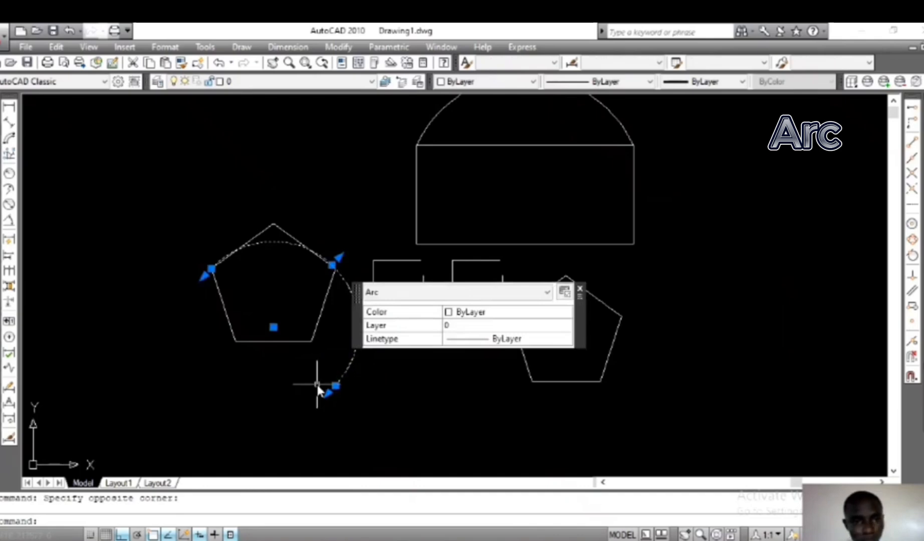
key("Delete")
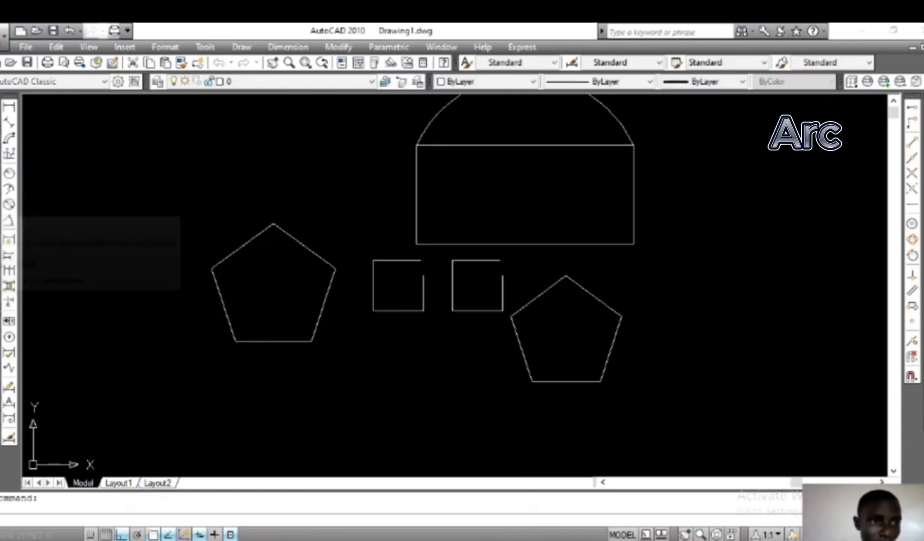
Draw a circle of radius 10 above and to the left of the left pentagon, and inspect it up close
left_click(9, 204)
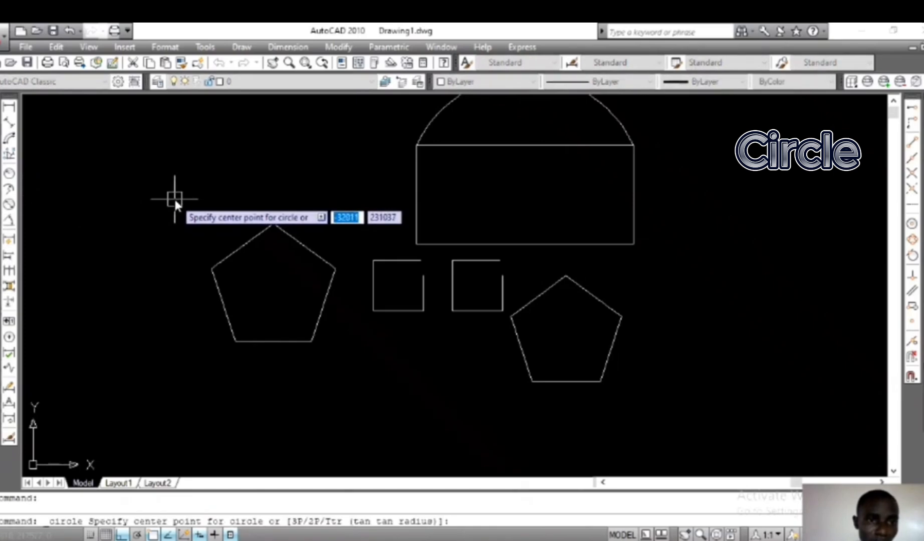
left_click(152, 180)
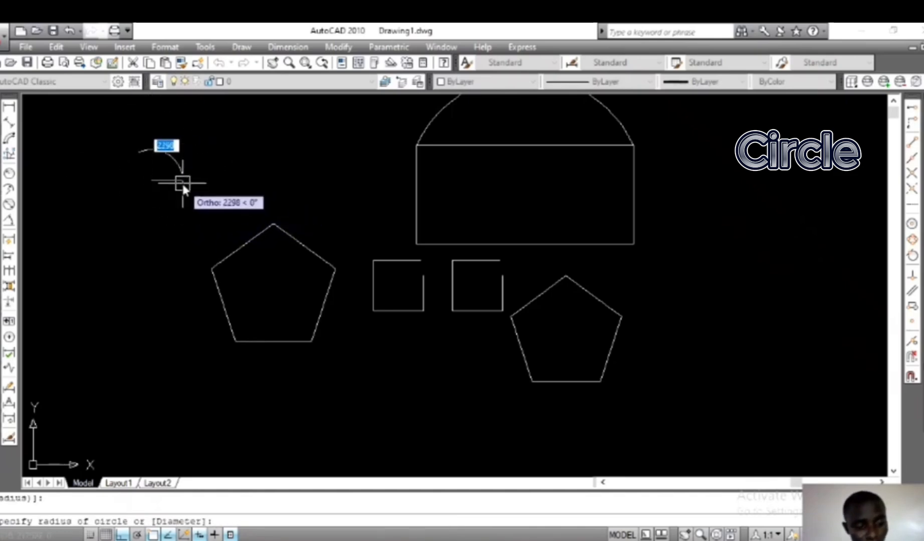
type("1")
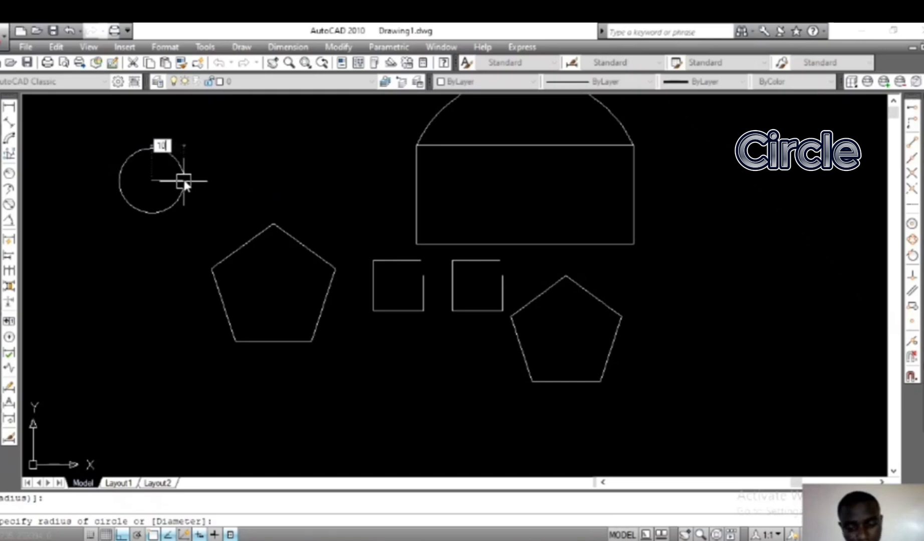
type("0")
key("Return")
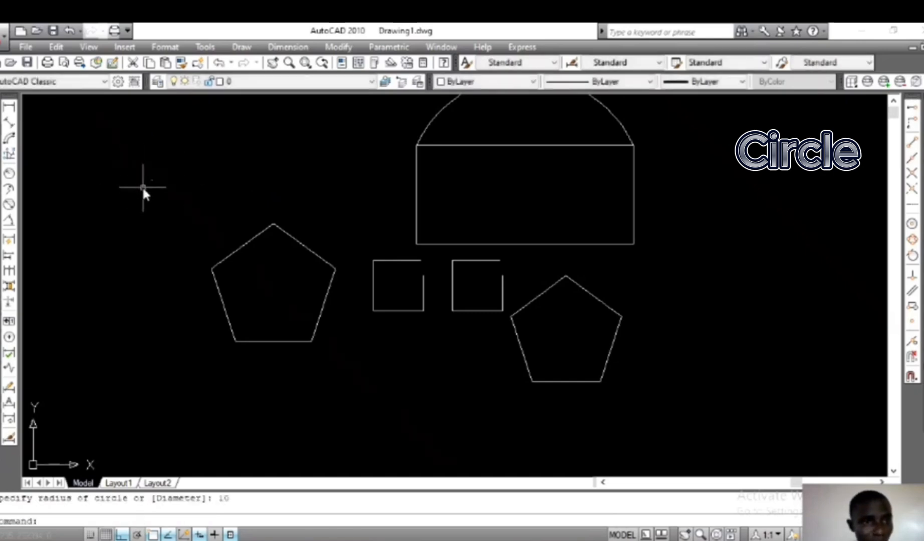
scroll(194, 190, "up", 5)
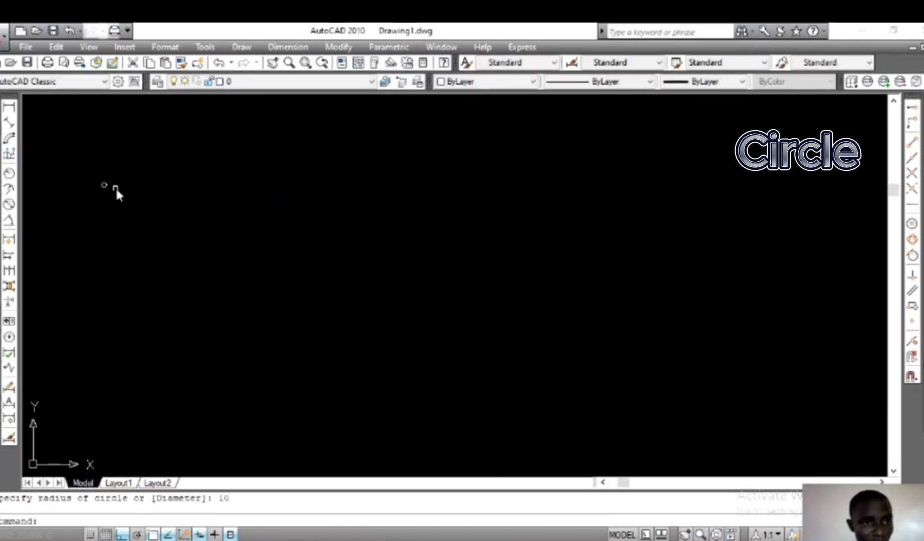
scroll(82, 170, "up", 10)
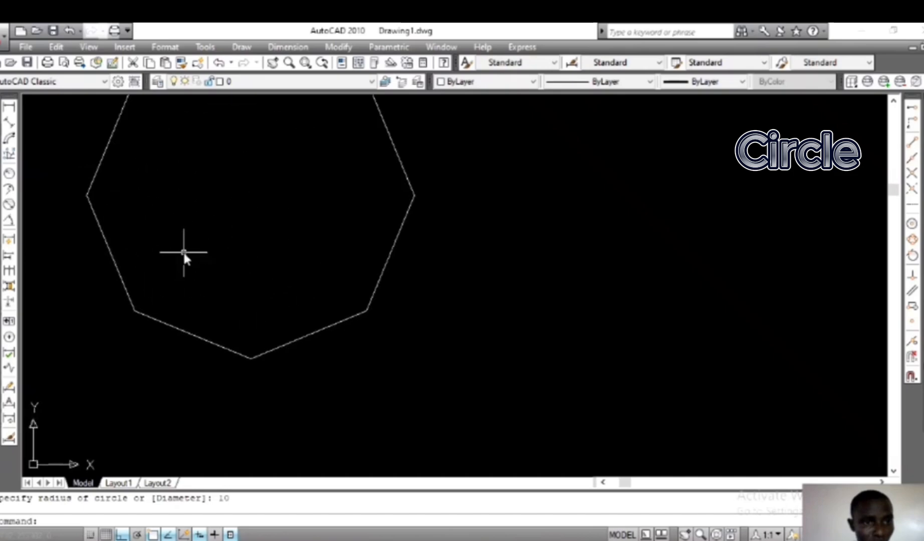
Draw a second circle of radius 50 in the empty space to the right of the small circle
scroll(190, 256, "down", 5)
scroll(188, 251, "down", 2)
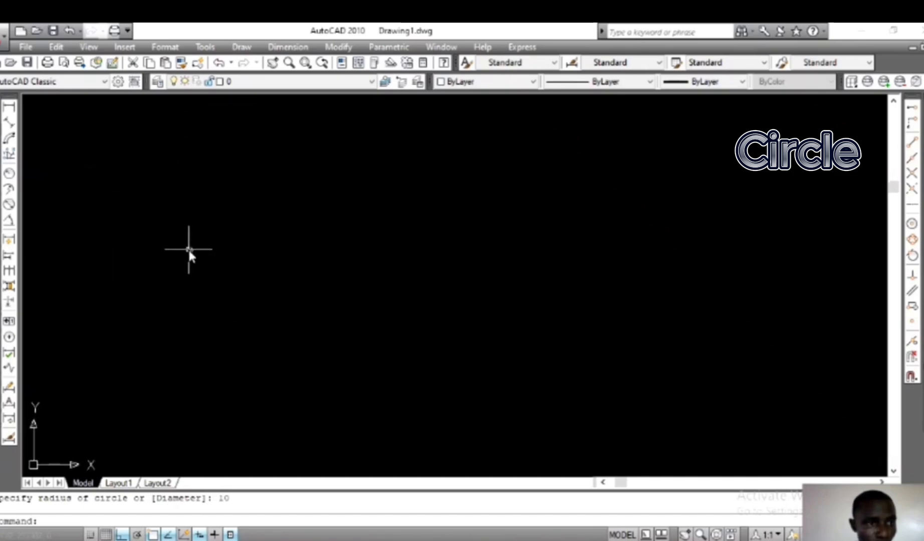
left_click(9, 204)
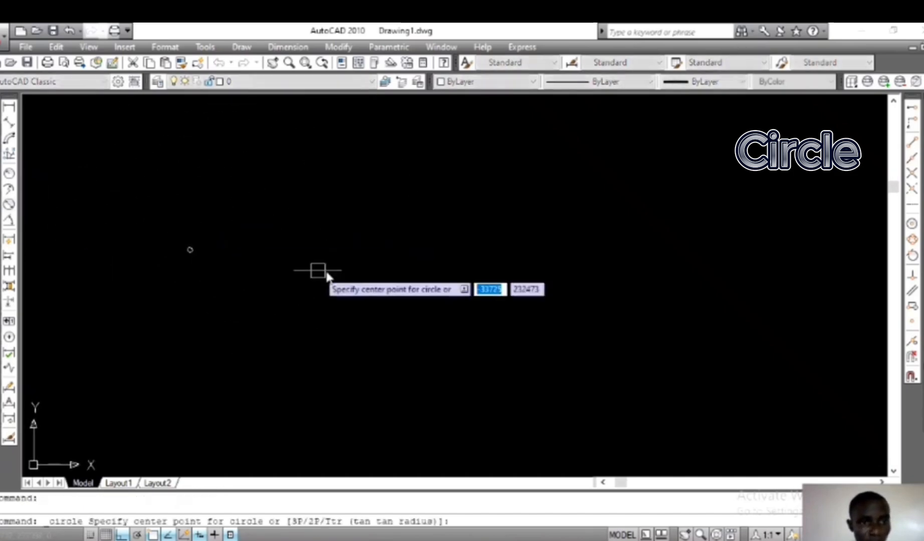
left_click(366, 244)
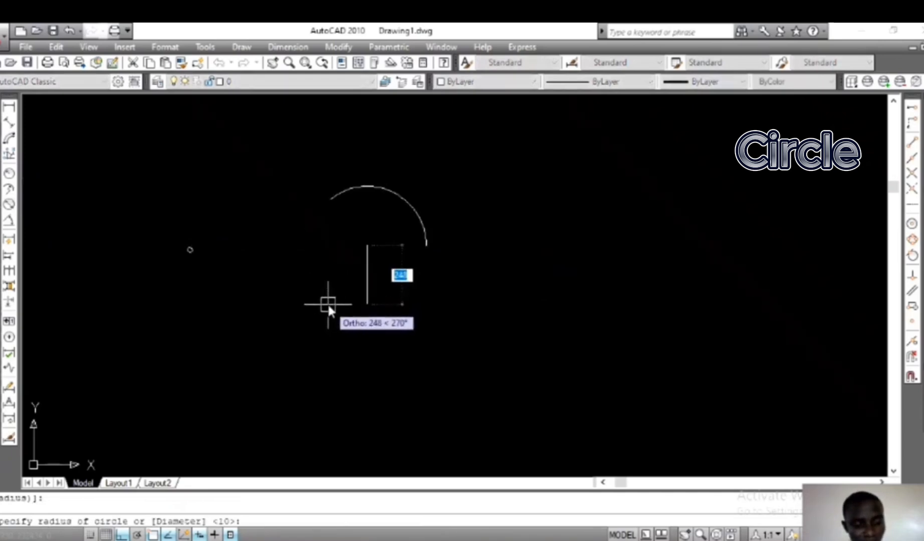
type("50")
key("Return")
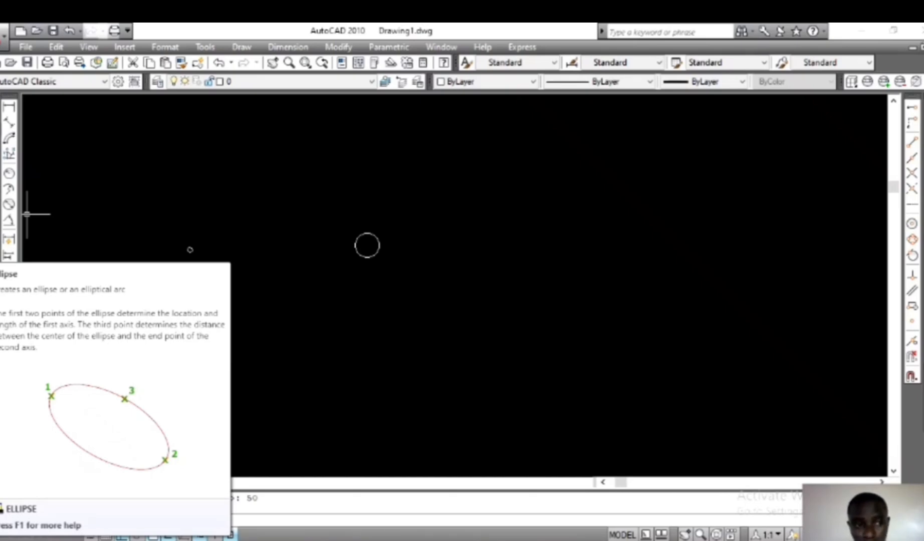
Draw a flat ellipse to the right of the circles with a horizontal first axis and a distance of 15 to the other axis
left_click(1, 251)
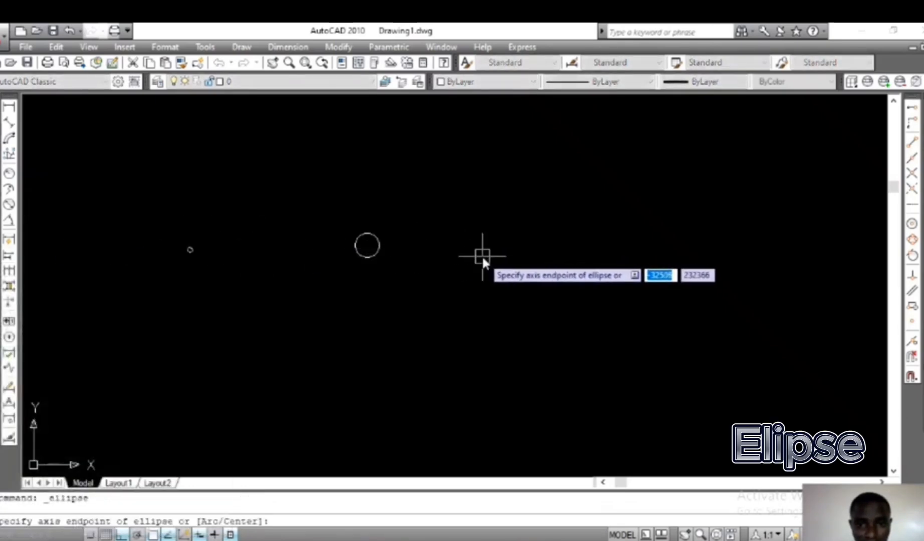
left_click(483, 255)
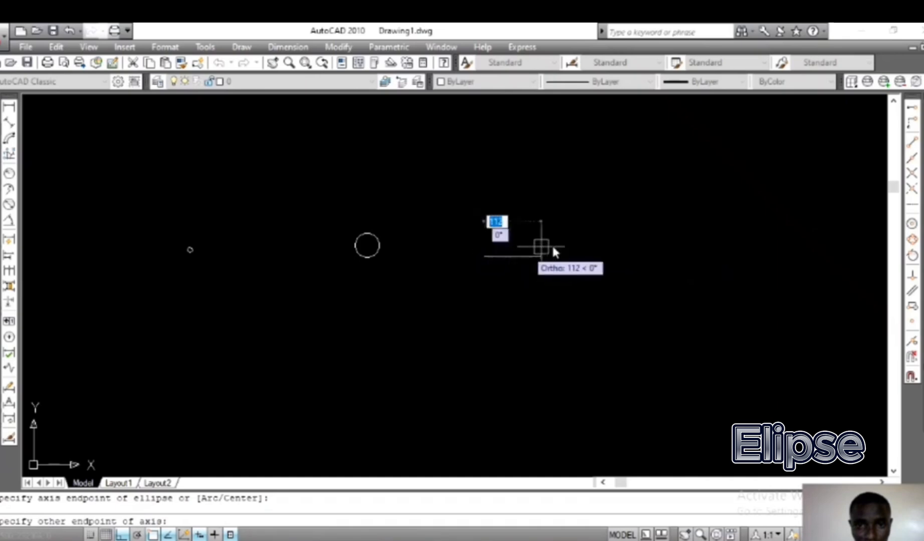
left_click(646, 250)
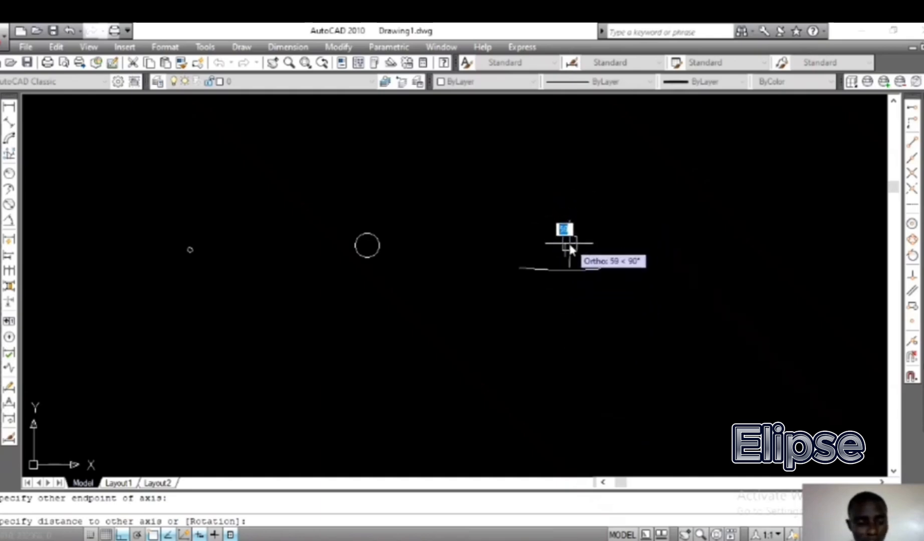
type("1")
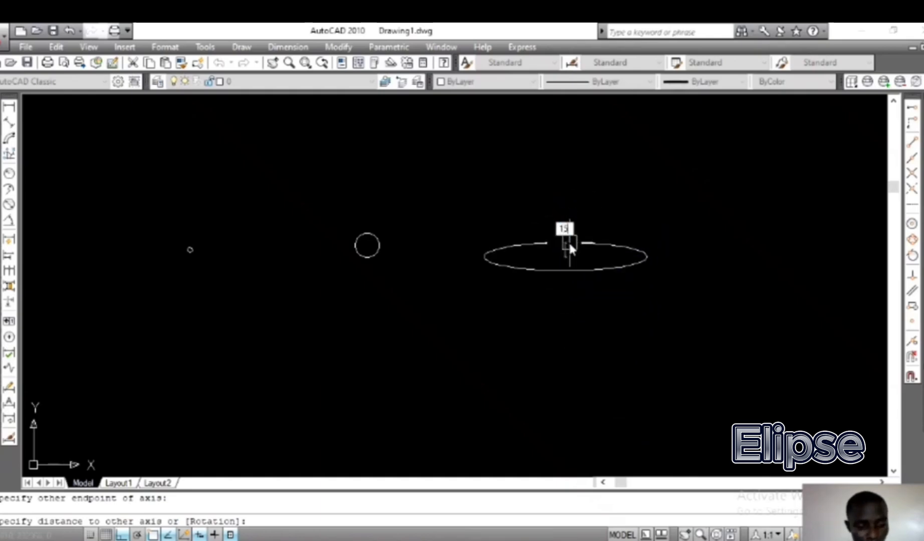
type("5")
key("Return")
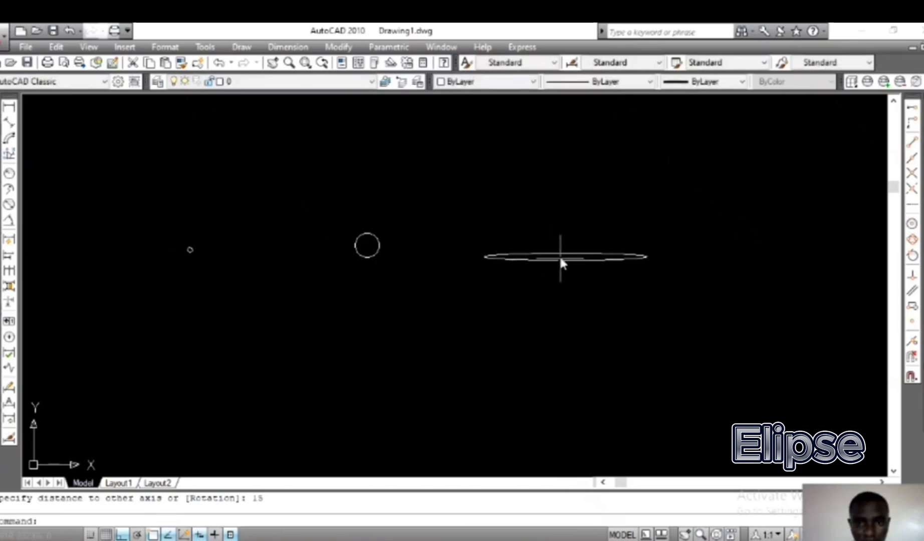
Draw a second ellipse below the circles and flat ellipse, with a horizontal axis of 500 and a distance of 200 to the other axis
scroll(560, 271, "up", 6)
scroll(559, 278, "down", 6)
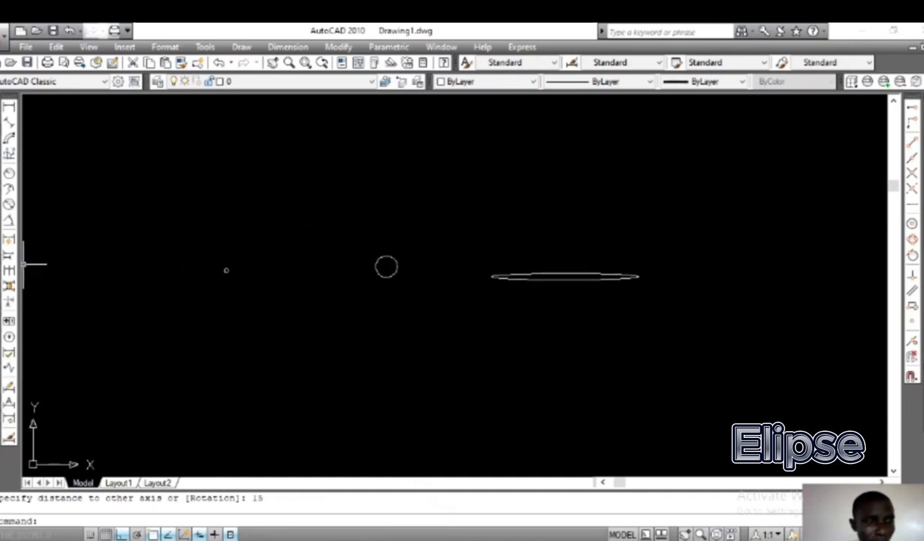
left_click(9, 255)
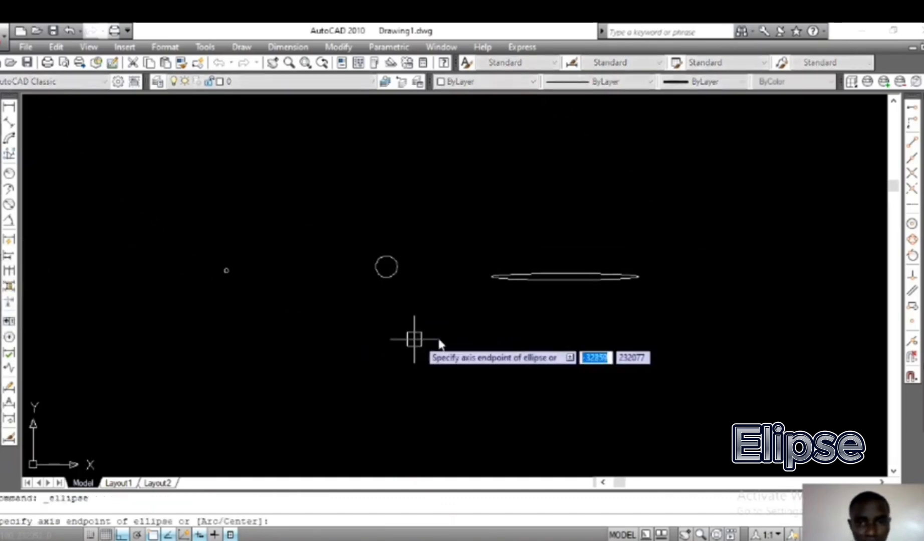
left_click(395, 374)
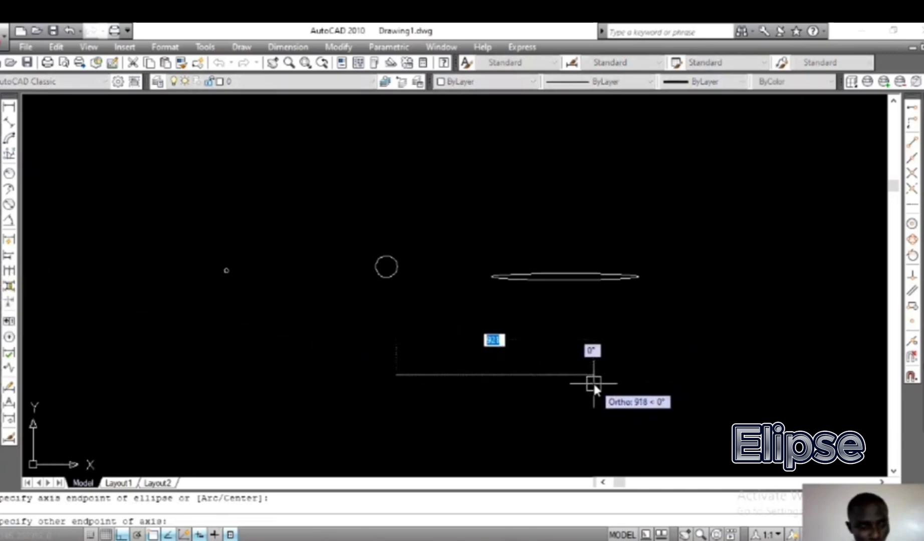
type("500")
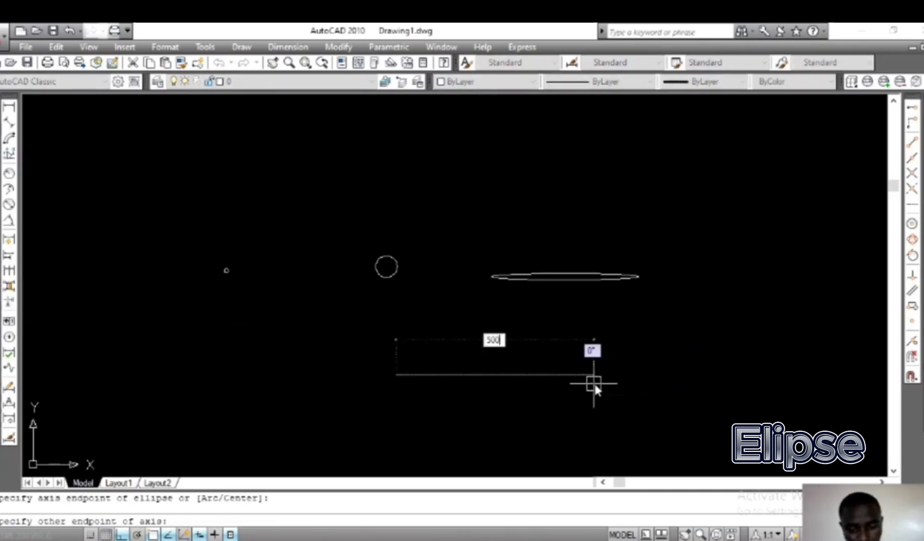
key("Return")
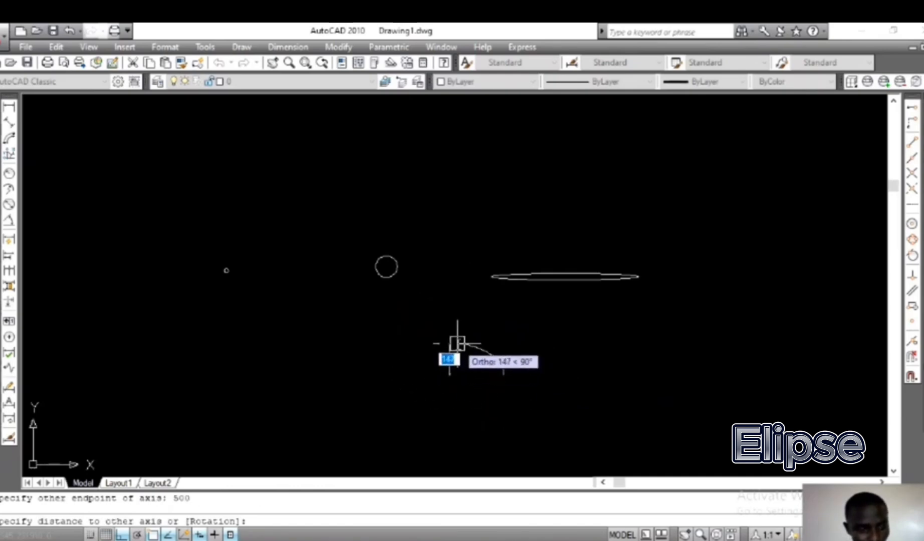
type("200")
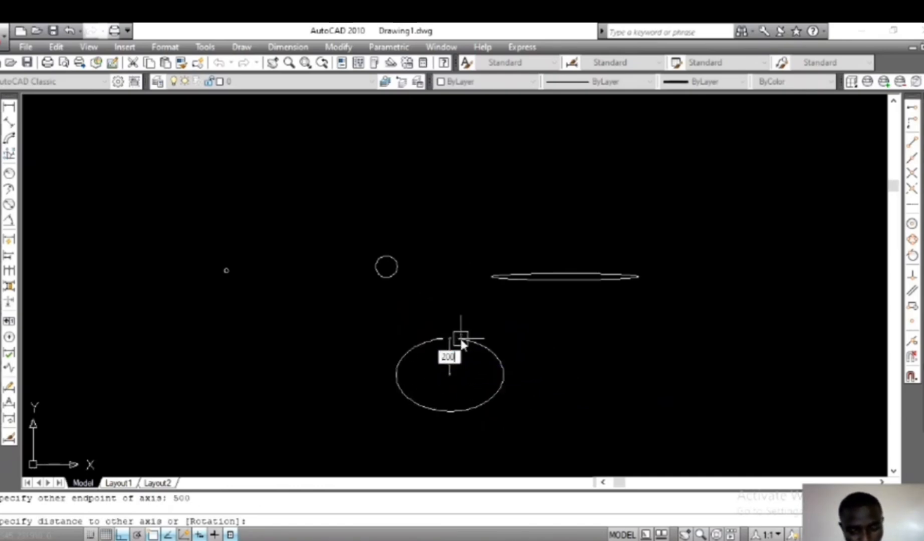
key("Return")
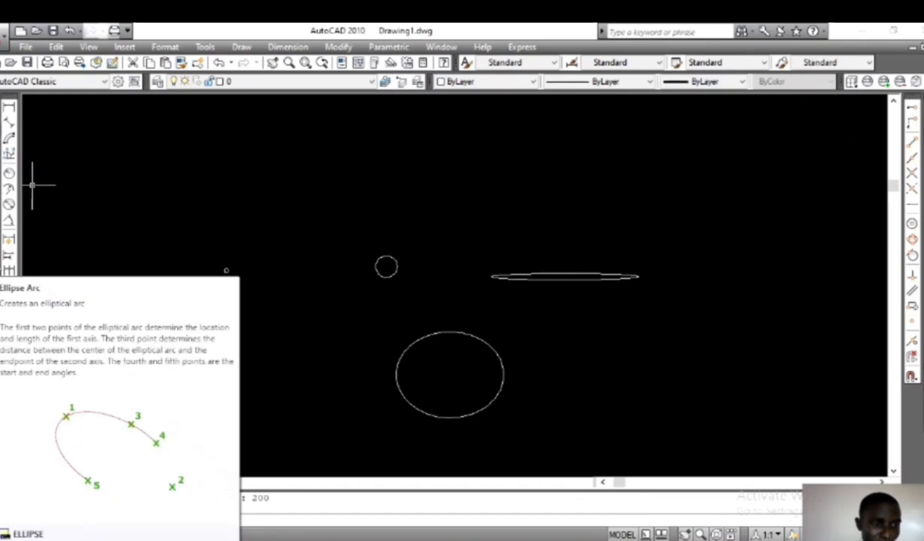
Draw an elliptical arc bulging outward from the large rectangle's right side, using that side's two corners as the first axis and the arc's ends
left_click(9, 271)
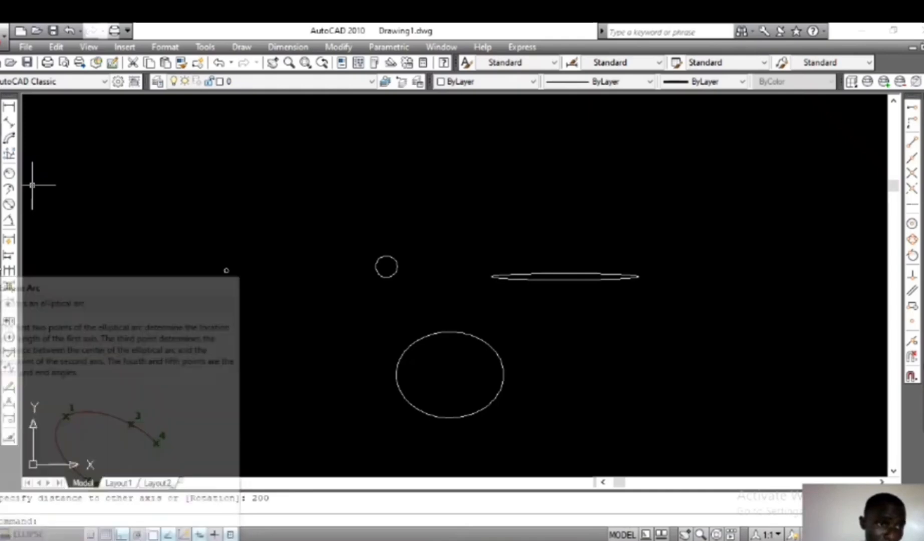
scroll(229, 278, "down", 3)
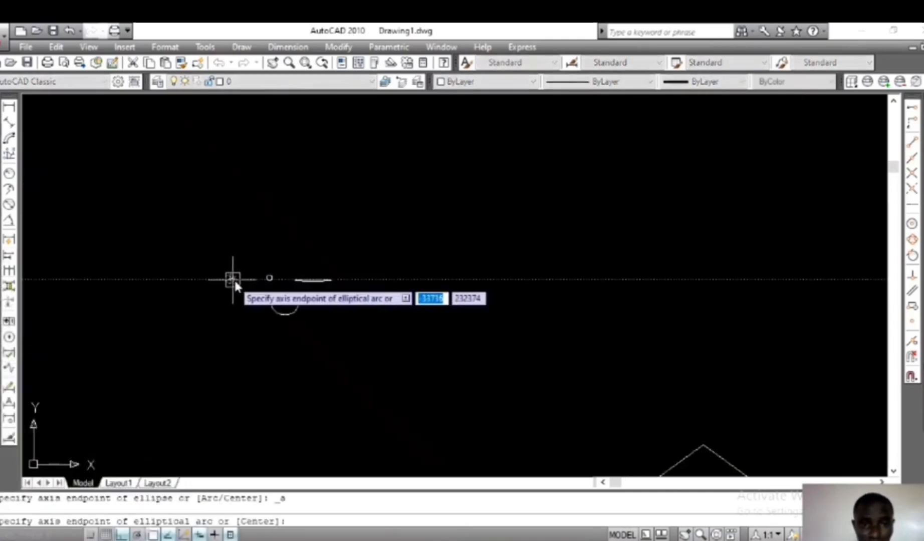
scroll(484, 356, "down", 2)
mouse_move(484, 357)
middle_mouse_down()
mouse_move(441, 300)
mouse_move(285, 161)
mouse_move(165, 141)
mouse_move(178, 141)
mouse_move(122, 160)
mouse_move(59, 123)
mouse_move(40, 135)
middle_mouse_up()
scroll(425, 214, "down", 3)
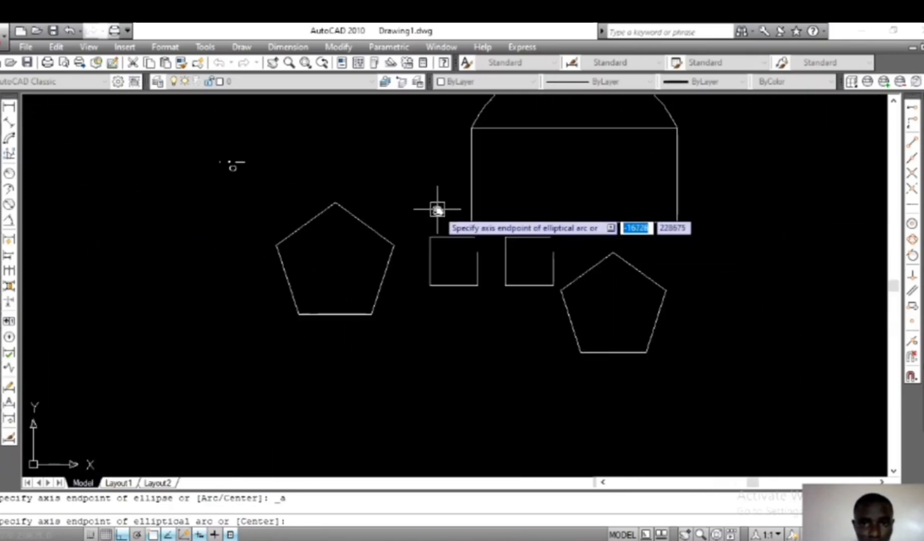
mouse_move(586, 203)
middle_mouse_down()
mouse_move(495, 204)
mouse_move(411, 241)
middle_mouse_up()
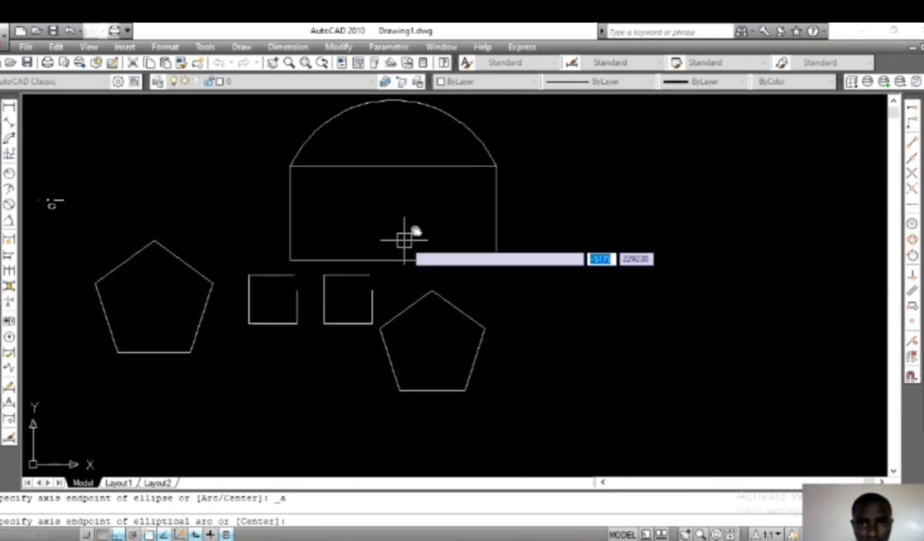
left_click(495, 165)
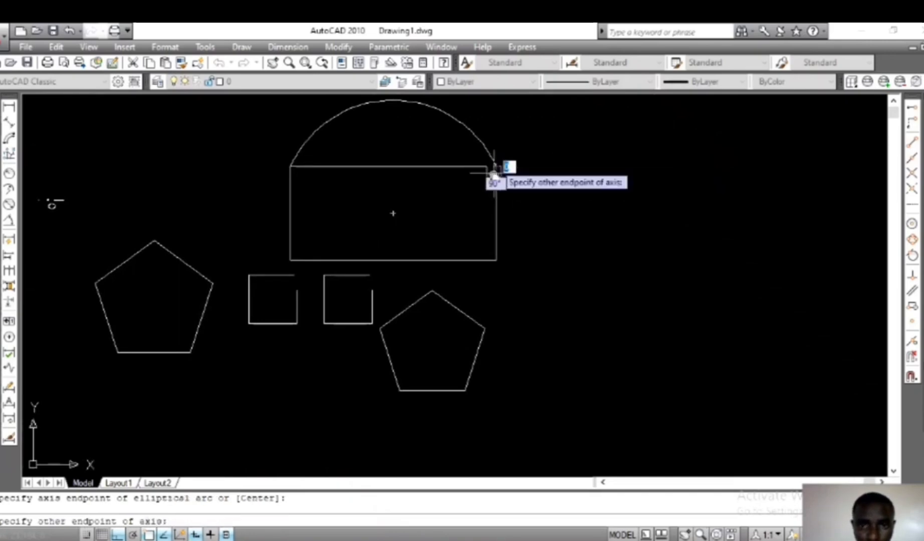
left_click(495, 259)
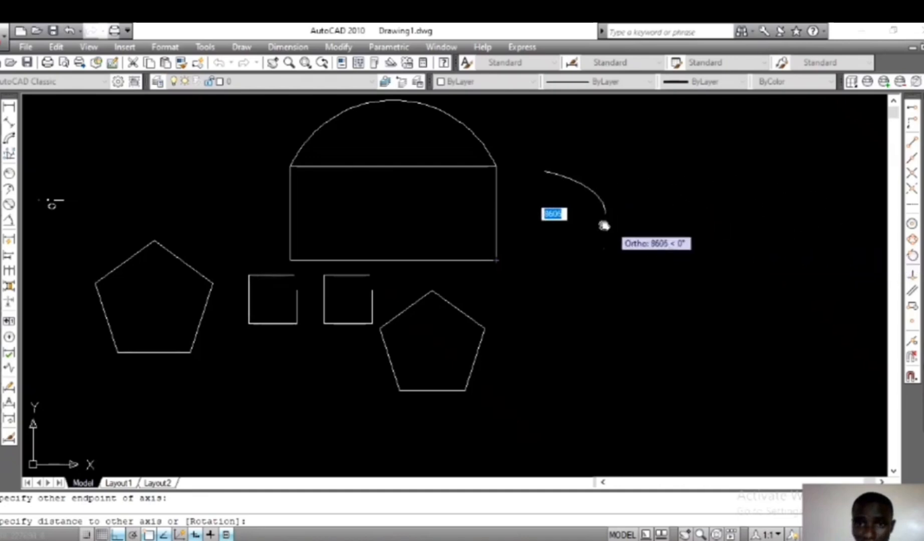
left_click(524, 215)
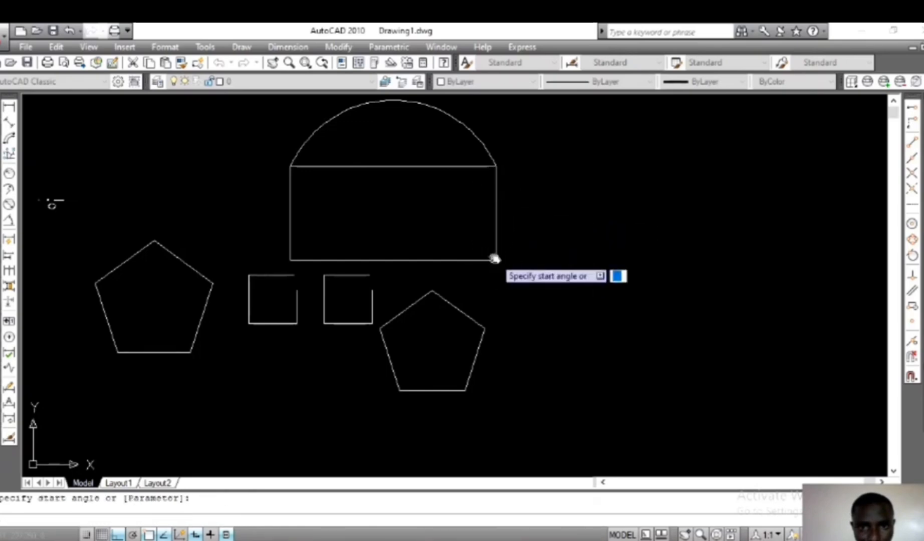
left_click(496, 258)
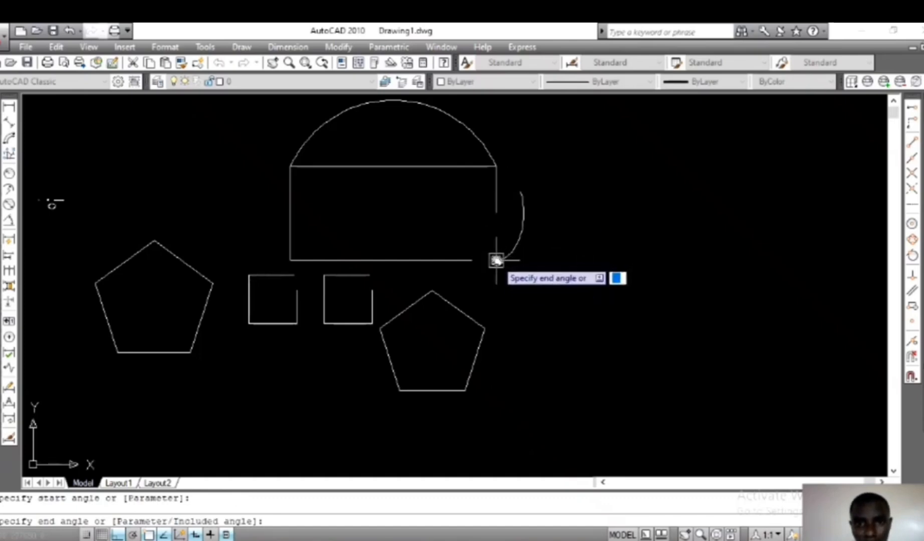
left_click(496, 257)
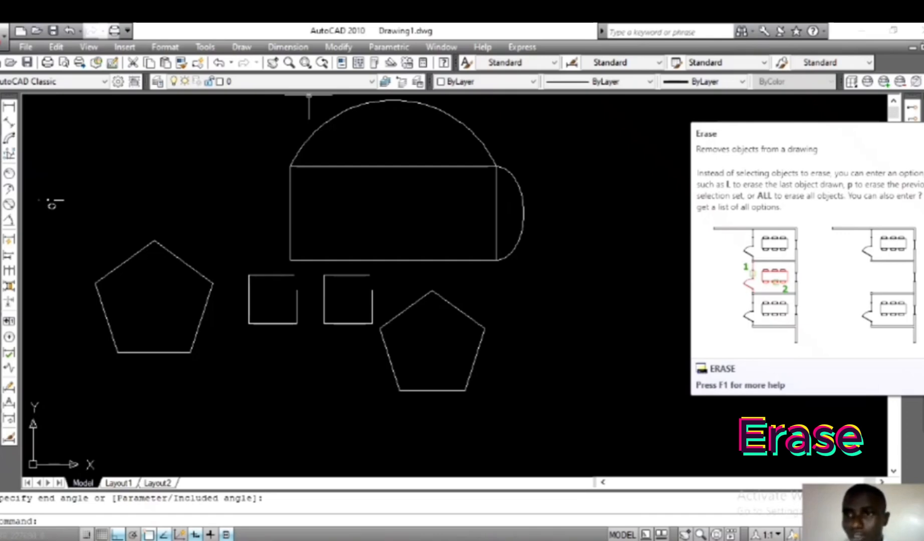
Erase the upper and right-hand lines of the left small square
left_click(912, 107)
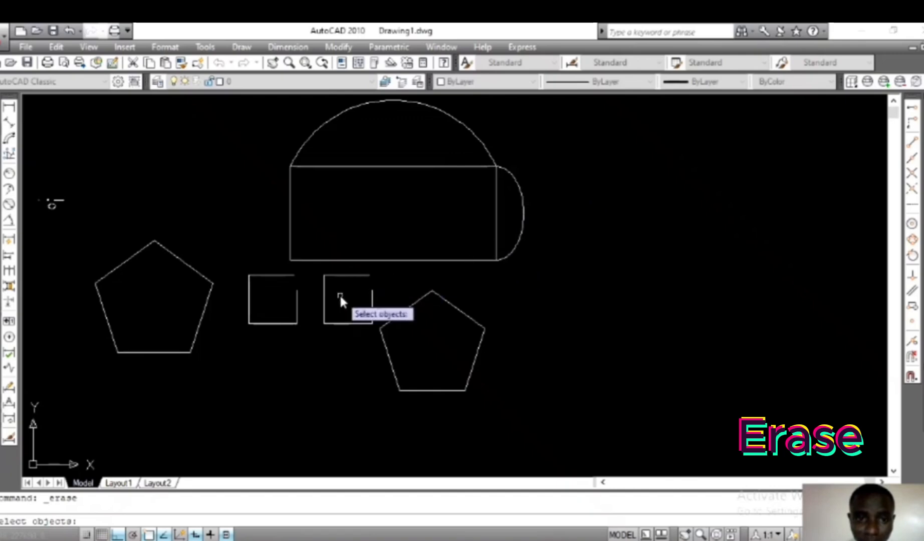
left_click(297, 306)
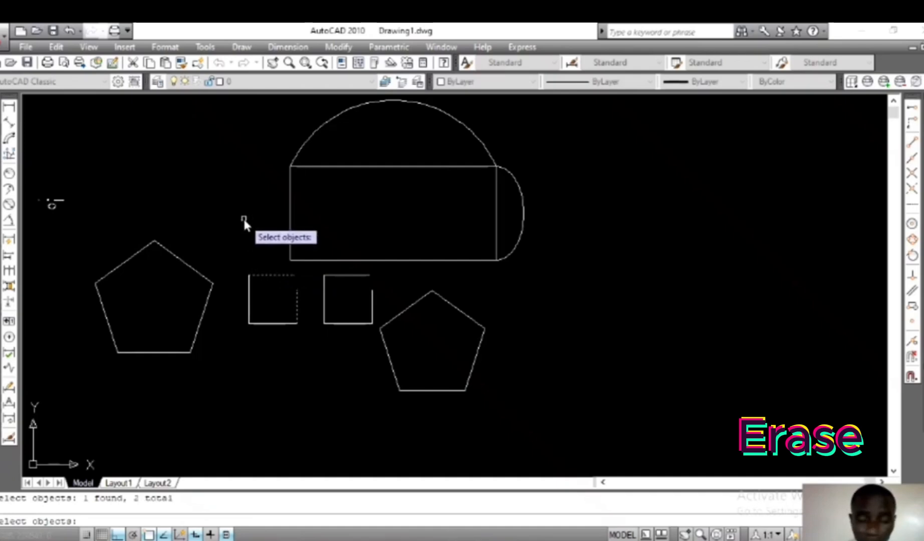
key("Return")
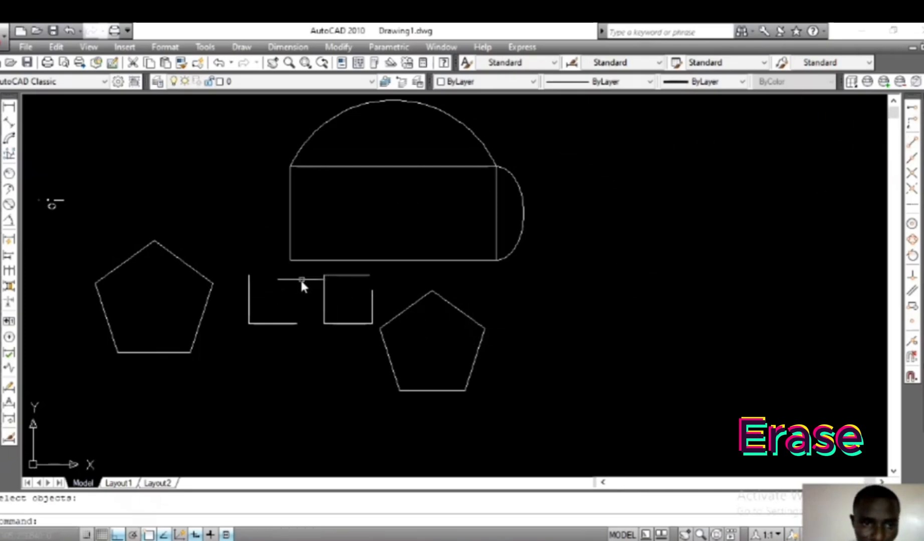
Erase the left small square's two remaining lines with a crossing selection, then undo the erasures to restore the whole square
left_click(304, 275)
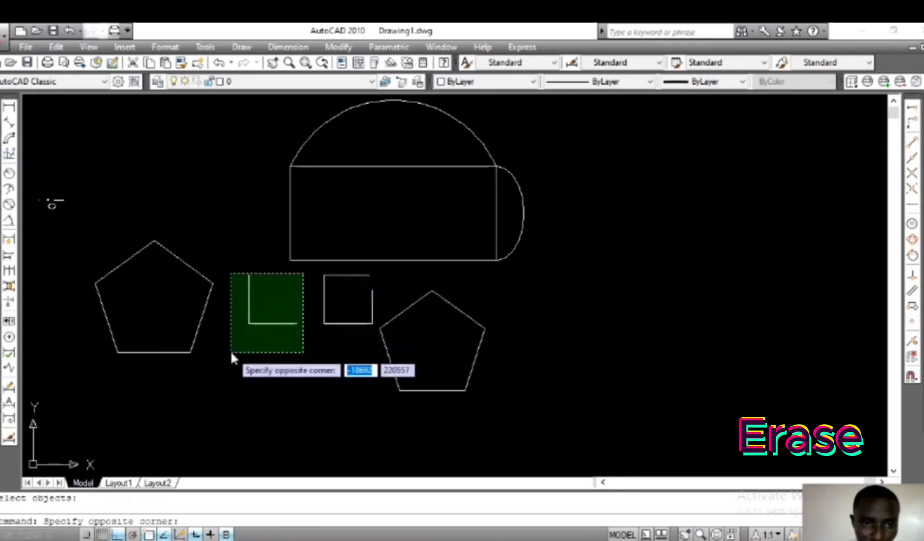
left_click(231, 348)
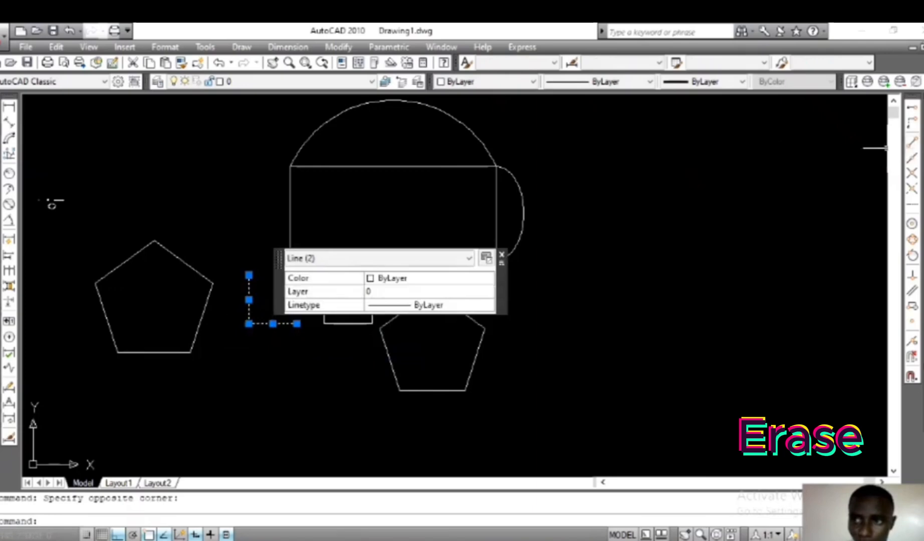
left_click(911, 108)
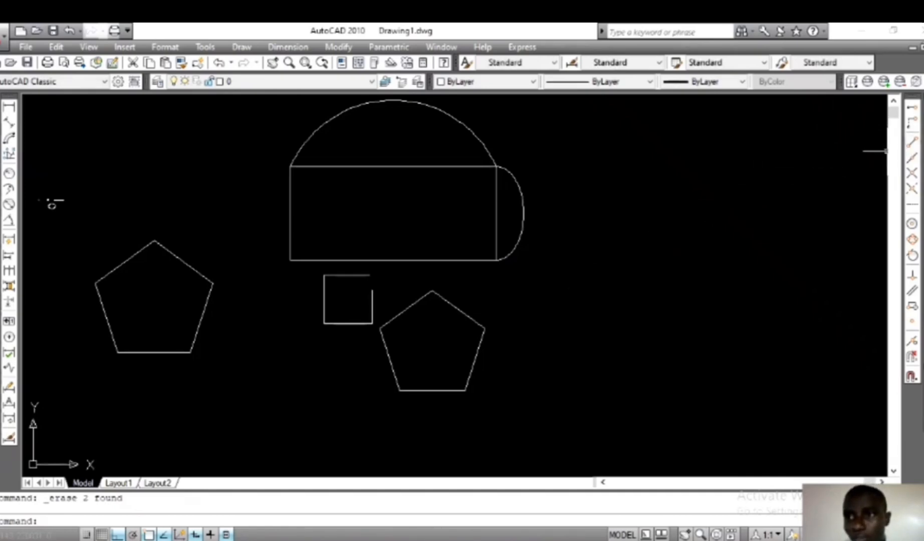
key("ctrl+z")
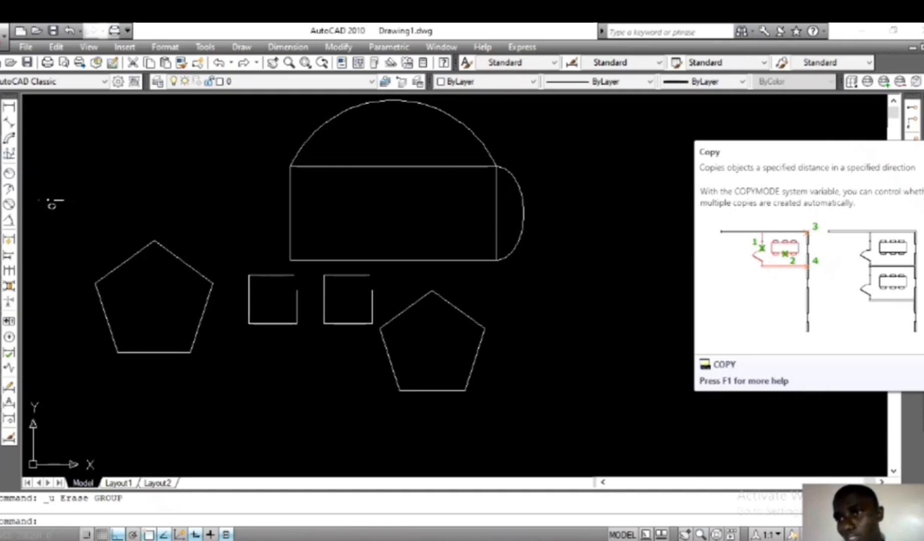
Copy the right pentagon three times in a horizontal row to its right with Ortho on, using its bottom edge's midpoint as base point
left_click(921, 124)
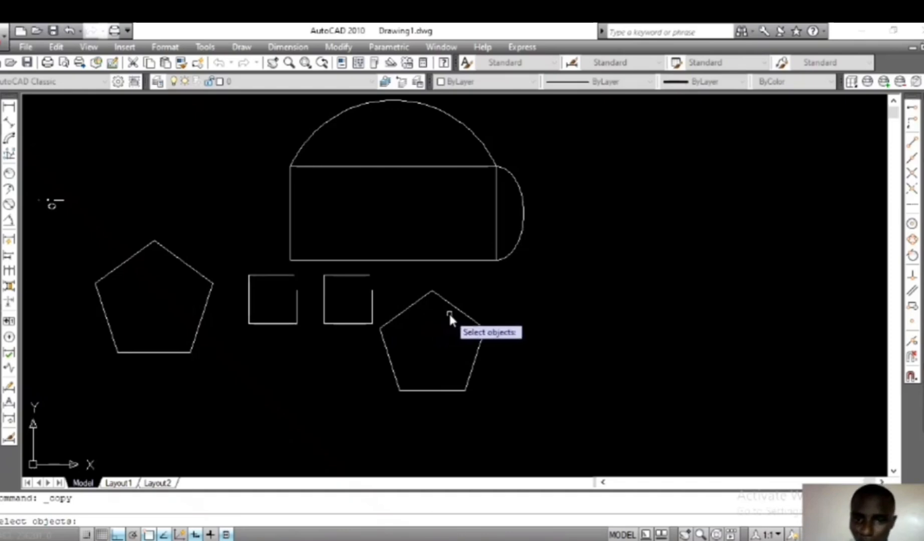
left_click(472, 370)
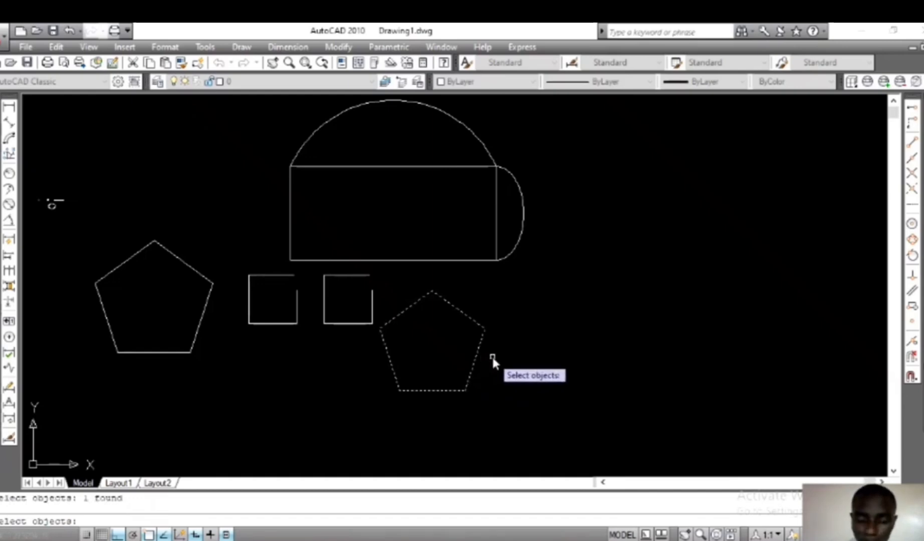
key("Return")
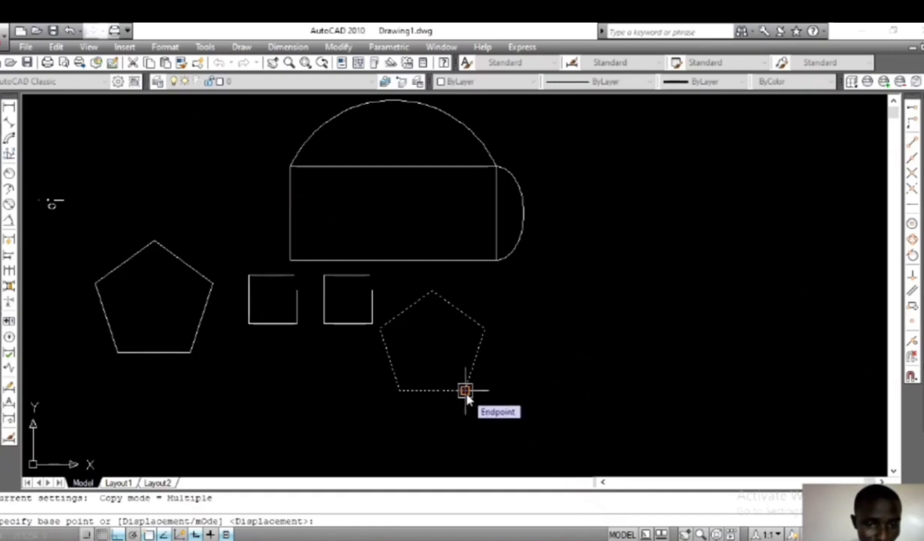
left_click(432, 390)
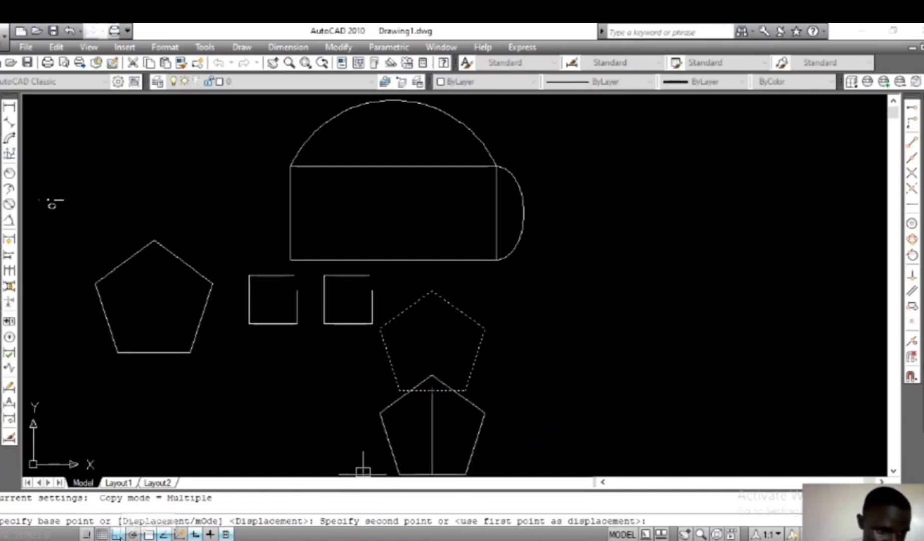
left_click(119, 535)
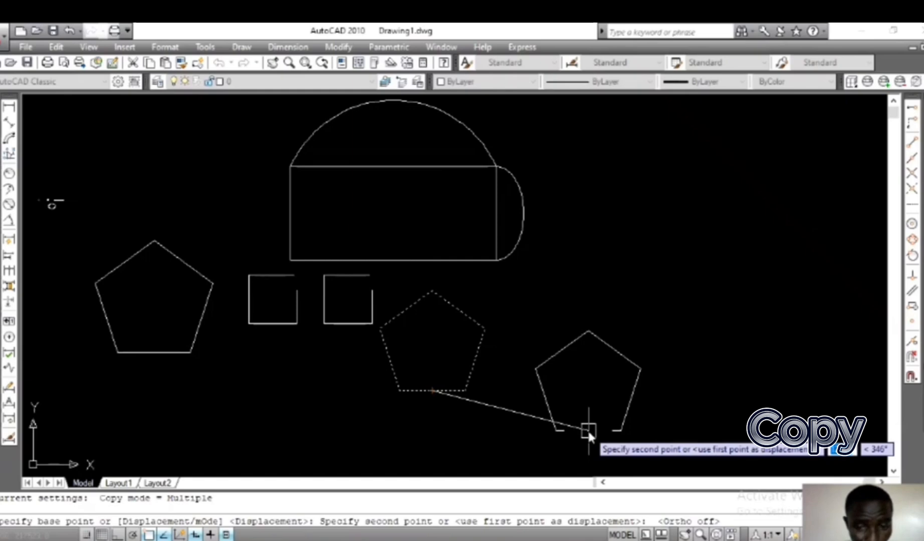
key("F8")
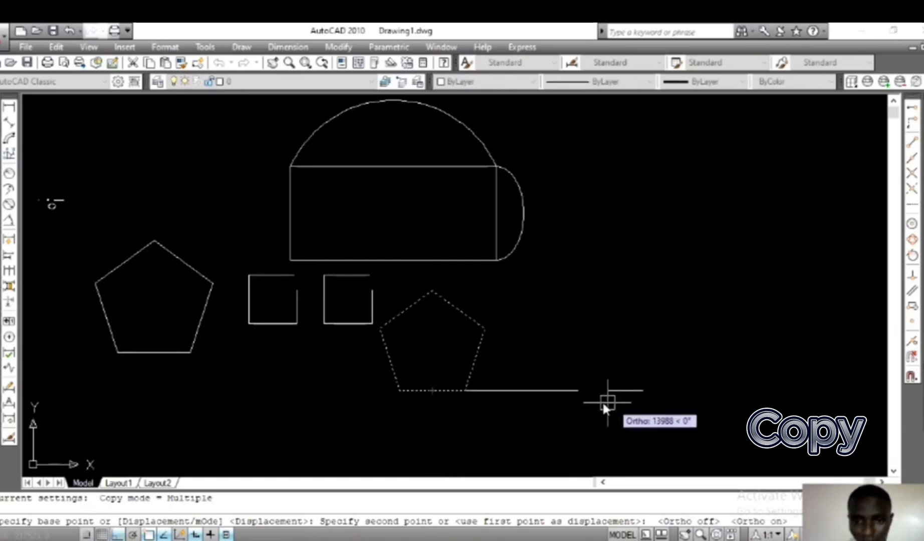
left_click(558, 406)
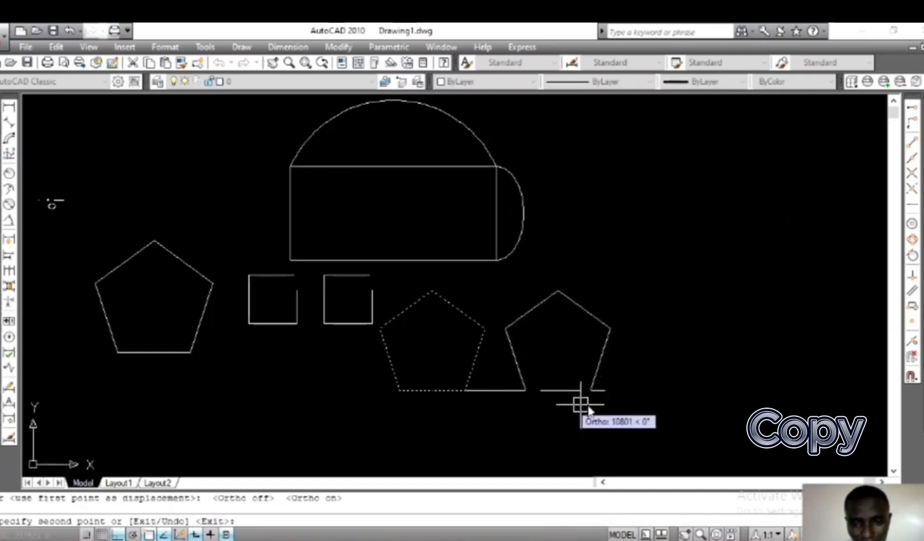
left_click(681, 404)
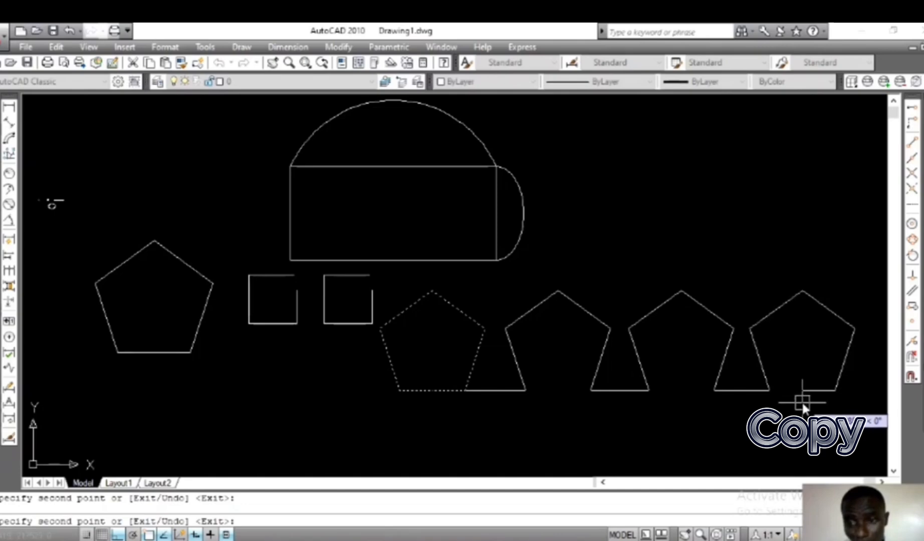
left_click(802, 403)
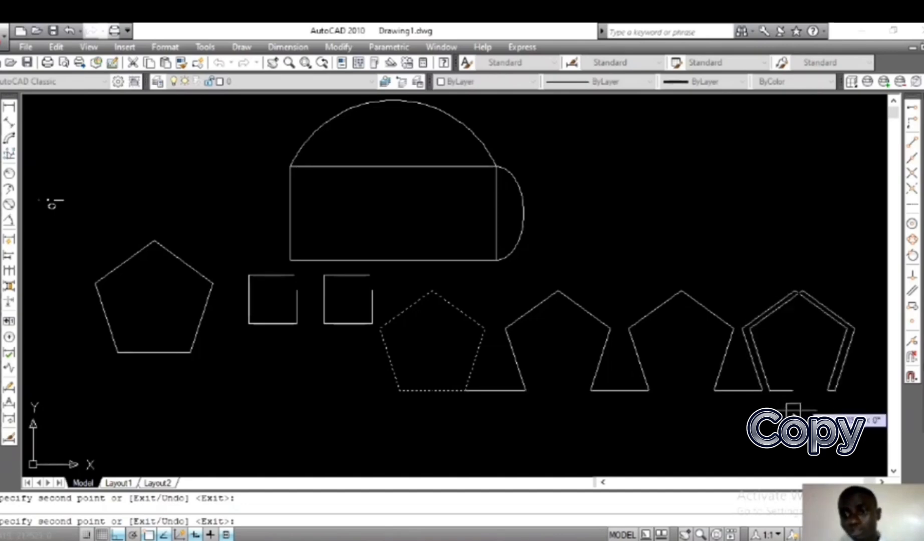
key("Escape")
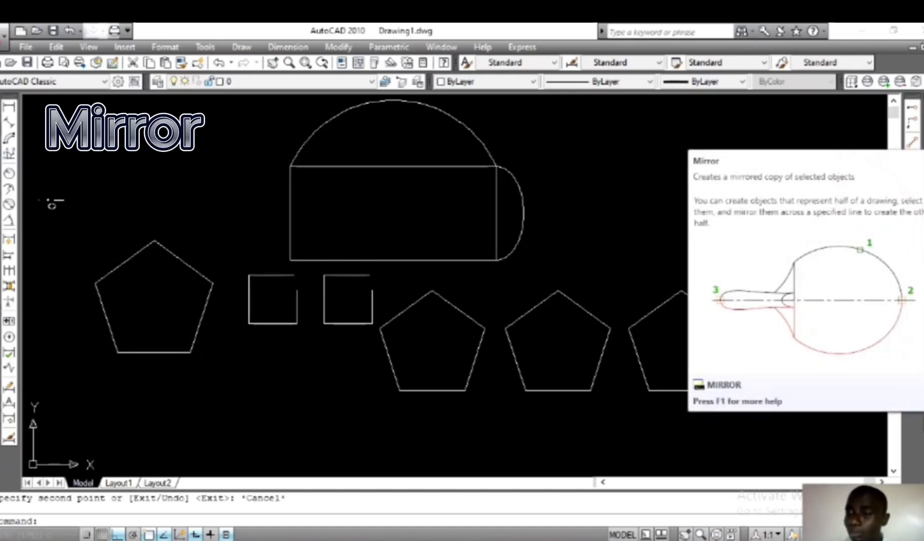
Mirror the two rightmost pentagons downward across a horizontal line just below them, keeping the source objects
left_click(912, 143)
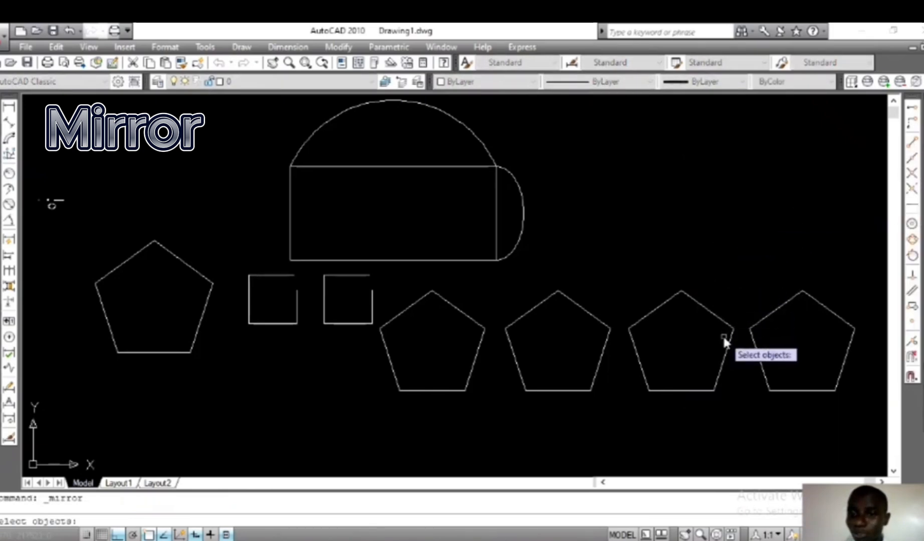
scroll(721, 341, "down", 4)
middle_click_drag(719, 340, 636, 217)
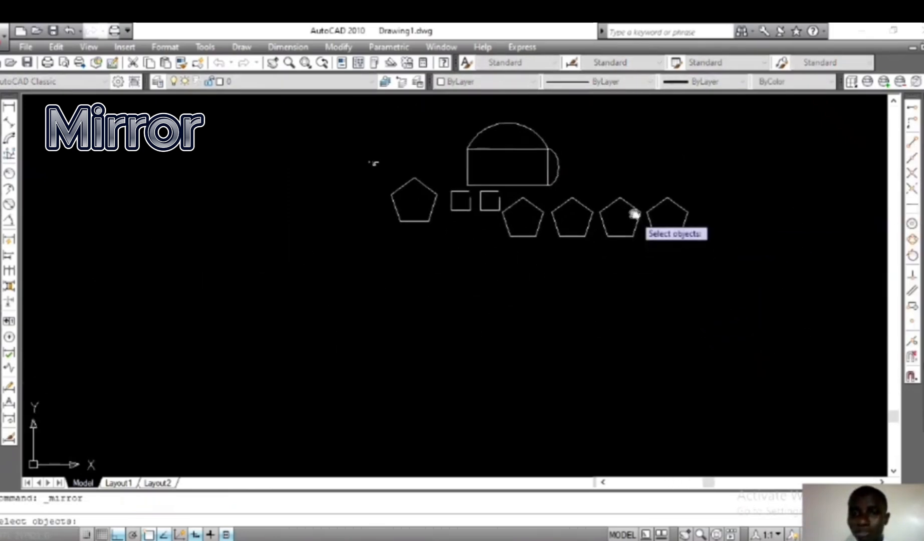
scroll(635, 215, "up", 3)
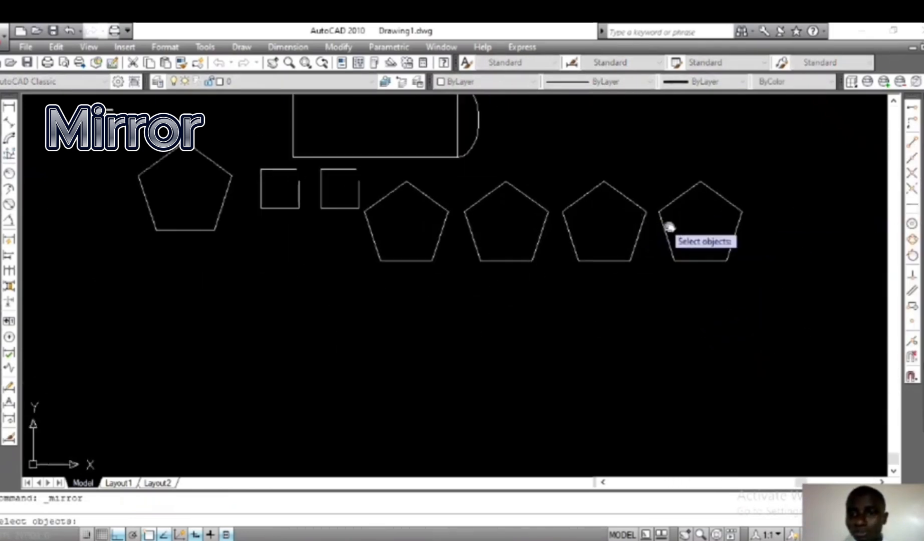
left_click(698, 261)
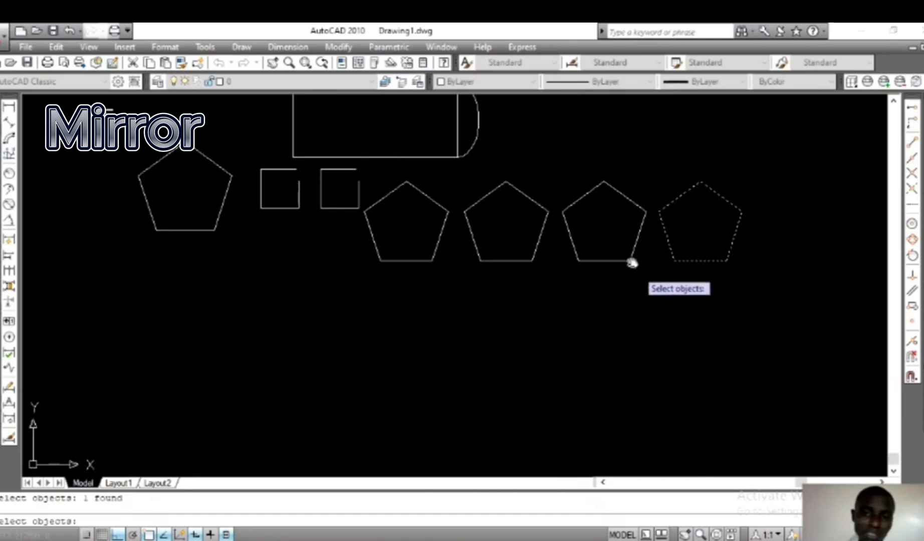
left_click(637, 242)
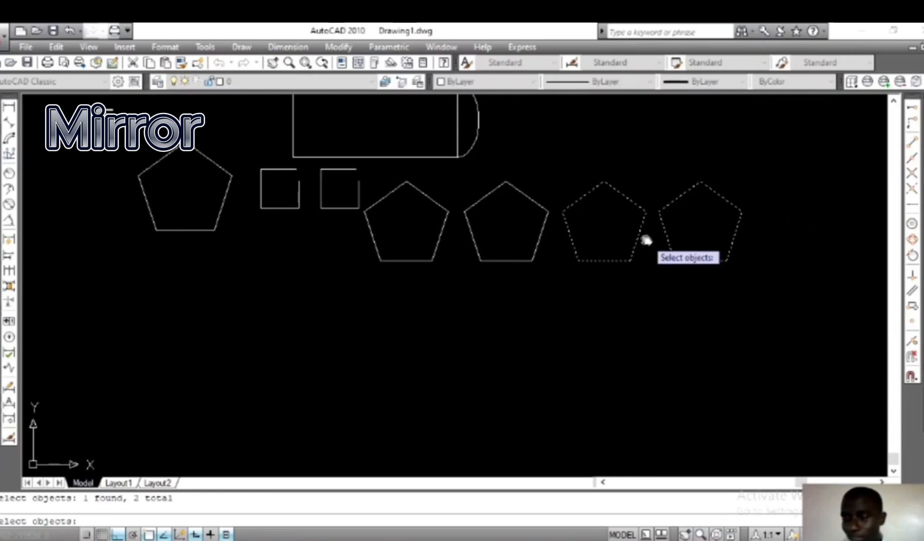
key("Return")
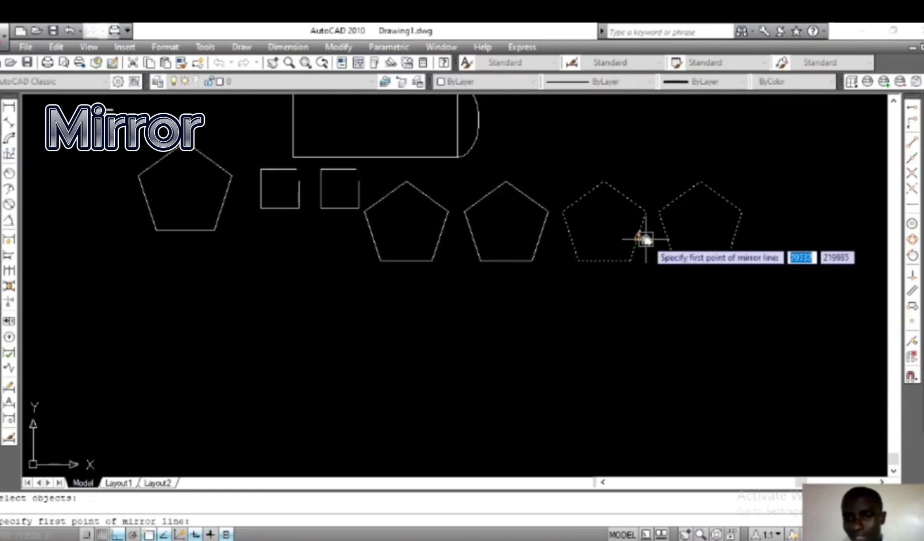
left_click(649, 276)
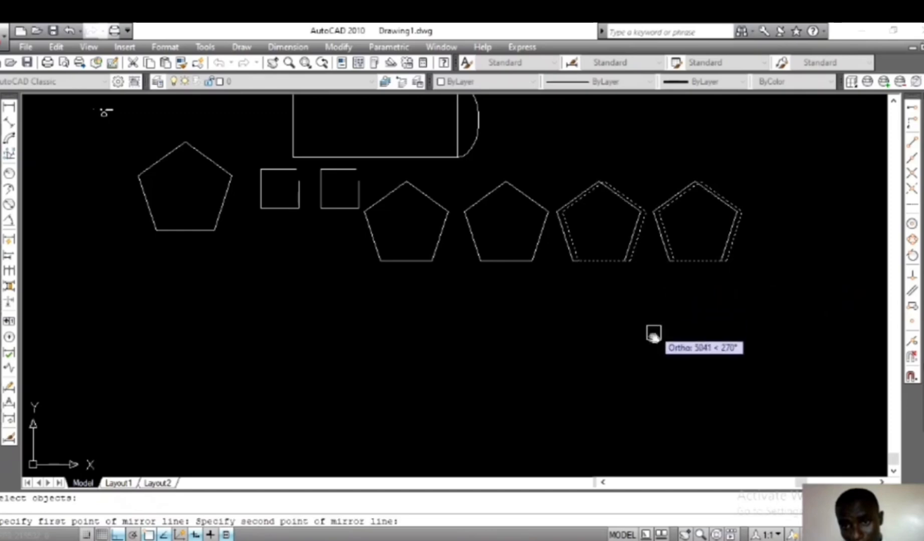
left_click(645, 273)
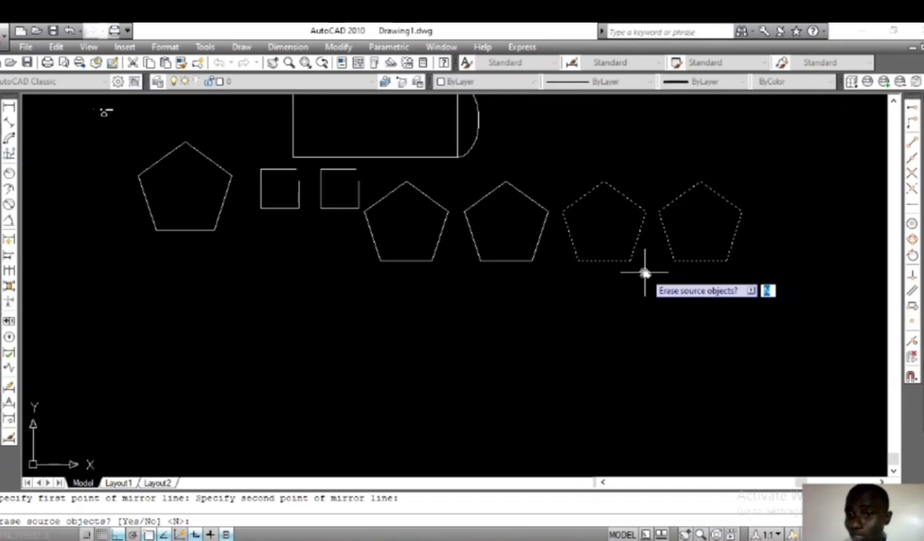
key("Return")
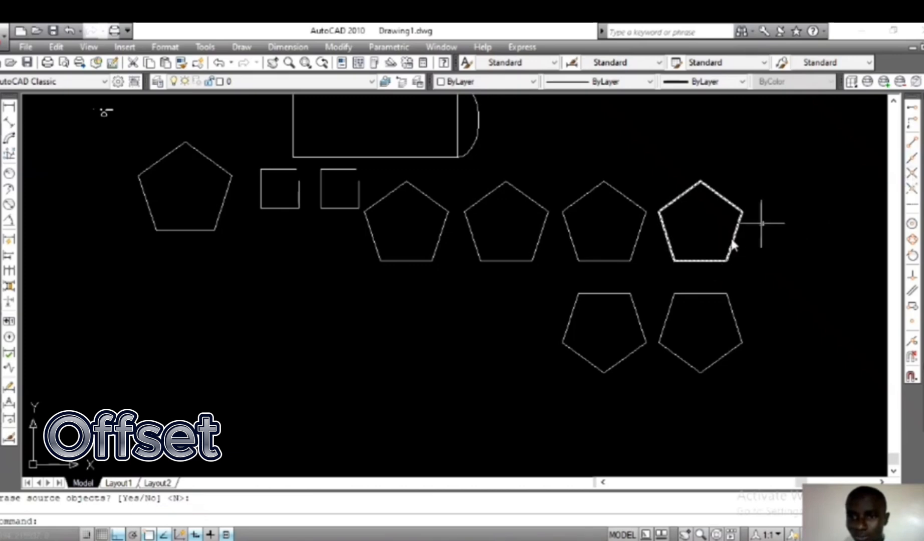
Offset the left inverted pentagon in the lower row inward by 200
left_click(922, 156)
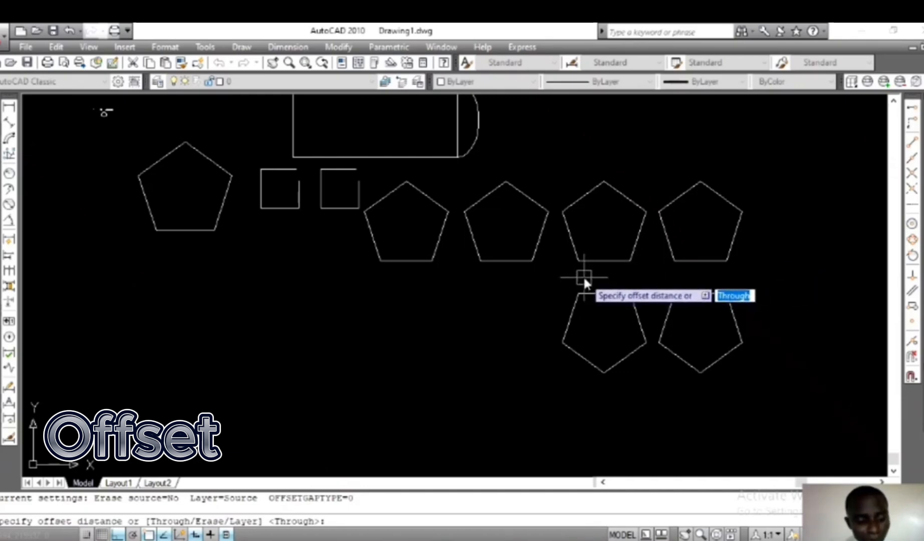
type("200")
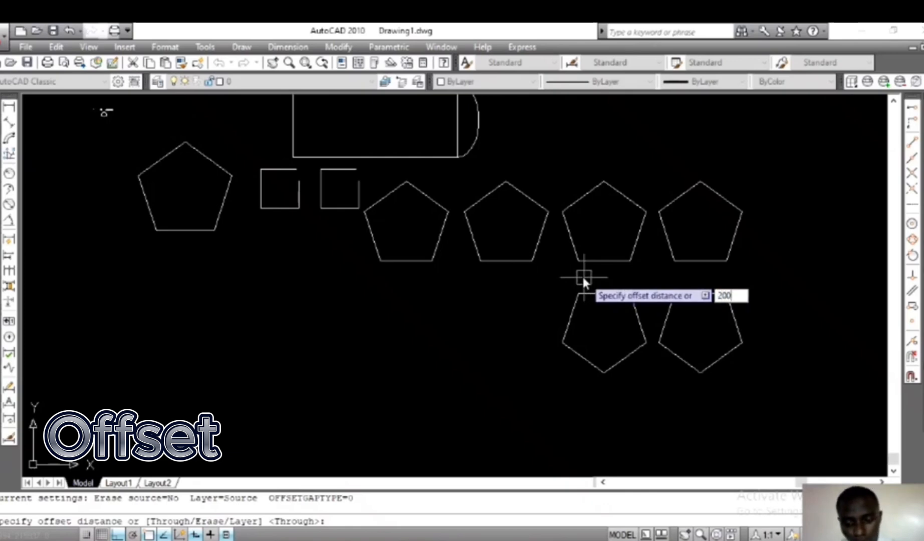
key("Return")
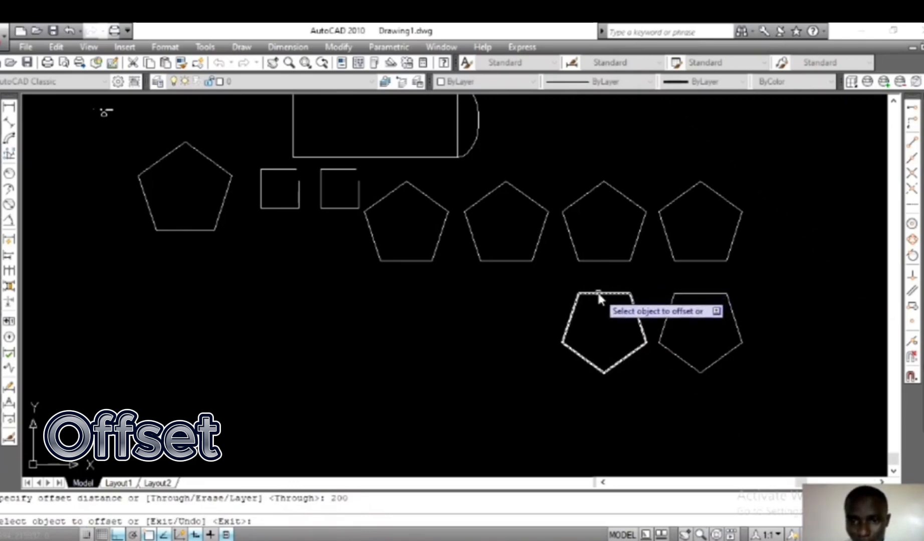
left_click(599, 295)
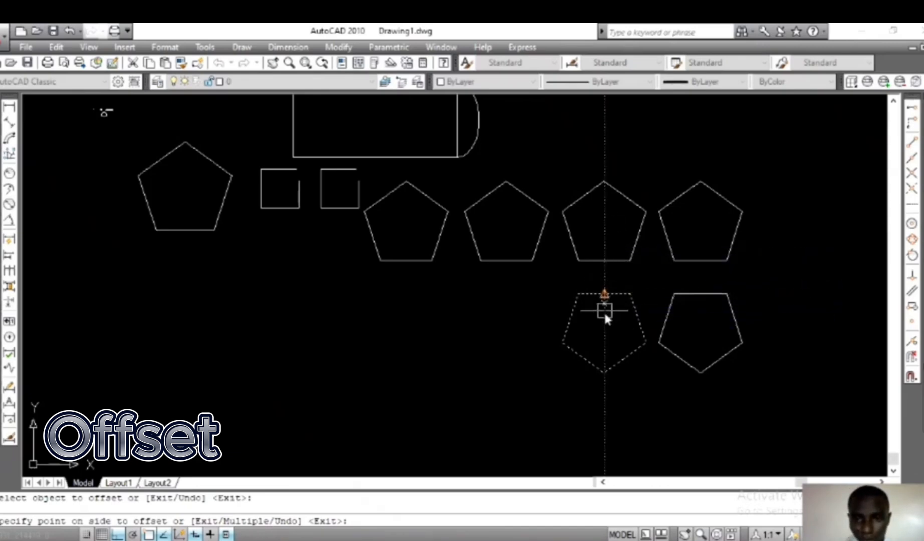
left_click(603, 334)
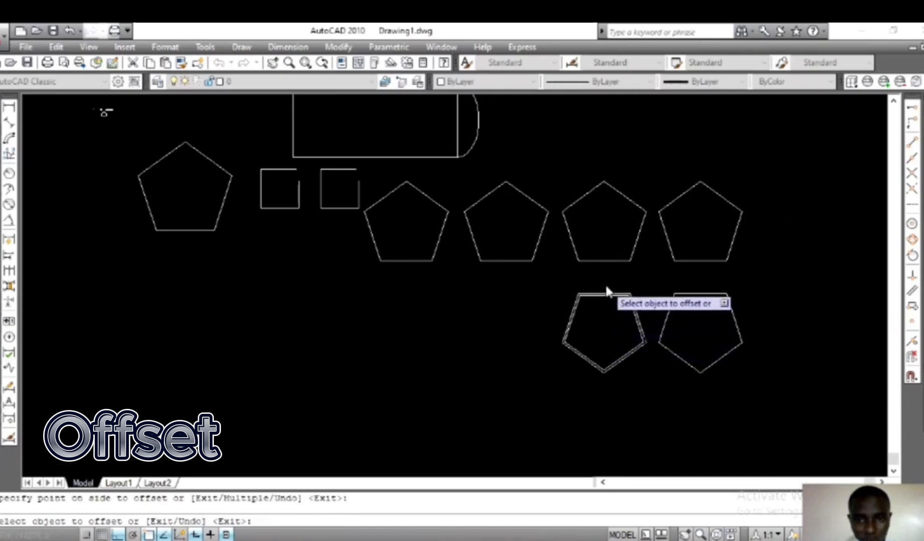
Offset the right inverted pentagon outward at the same distance, and offset the resulting outer pentagon outward once more
scroll(612, 301, "up", 4)
scroll(616, 356, "down", 5)
scroll(617, 355, "down", 2)
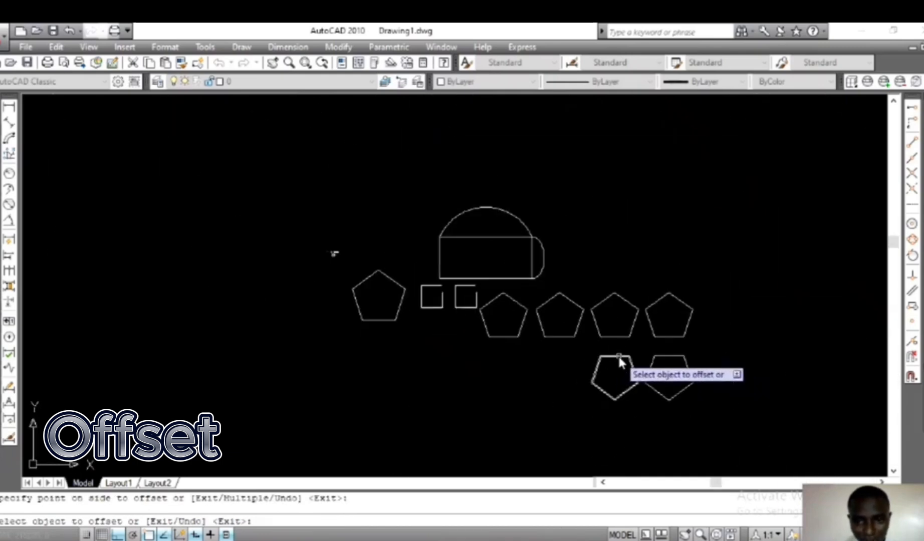
scroll(663, 372, "up", 4)
mouse_move(663, 371)
middle_mouse_down()
mouse_move(661, 356)
mouse_move(626, 332)
middle_mouse_up()
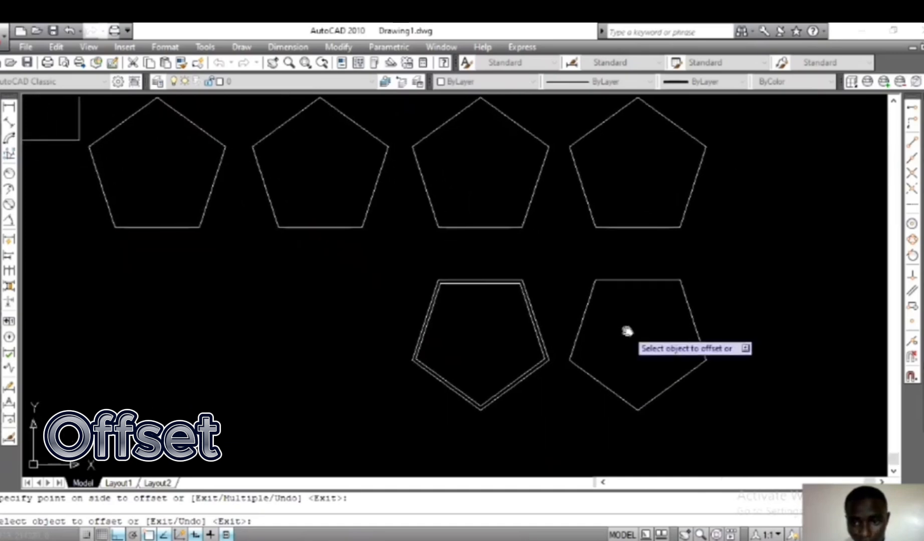
left_click(585, 303)
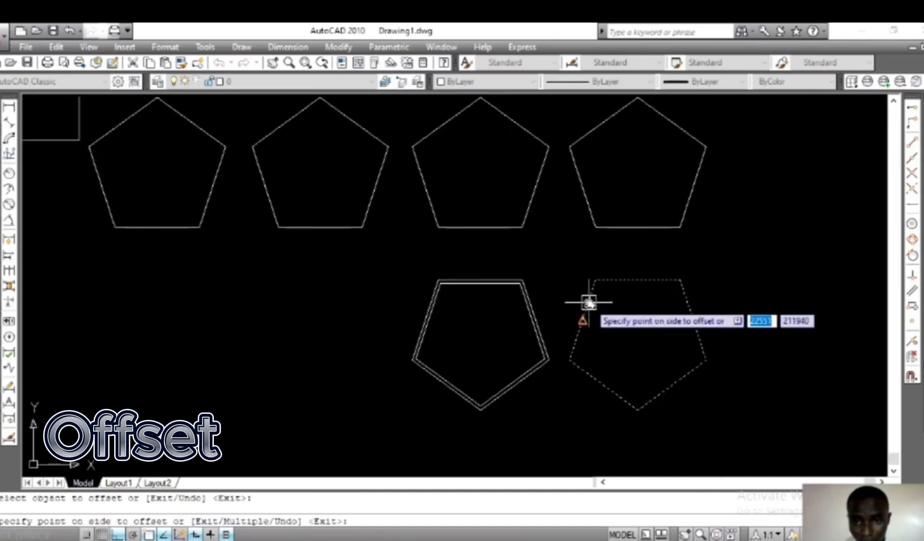
left_click(555, 260)
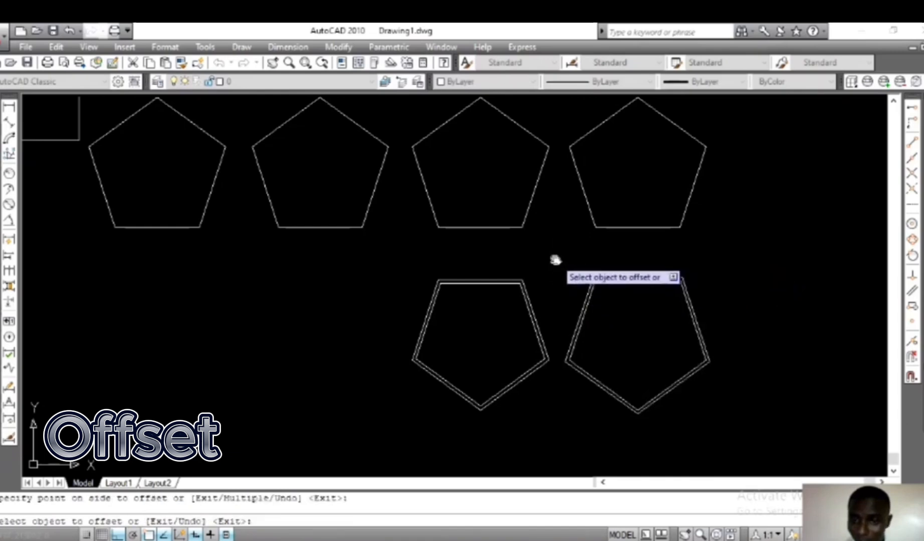
scroll(583, 301, "up", 3)
left_click(585, 301)
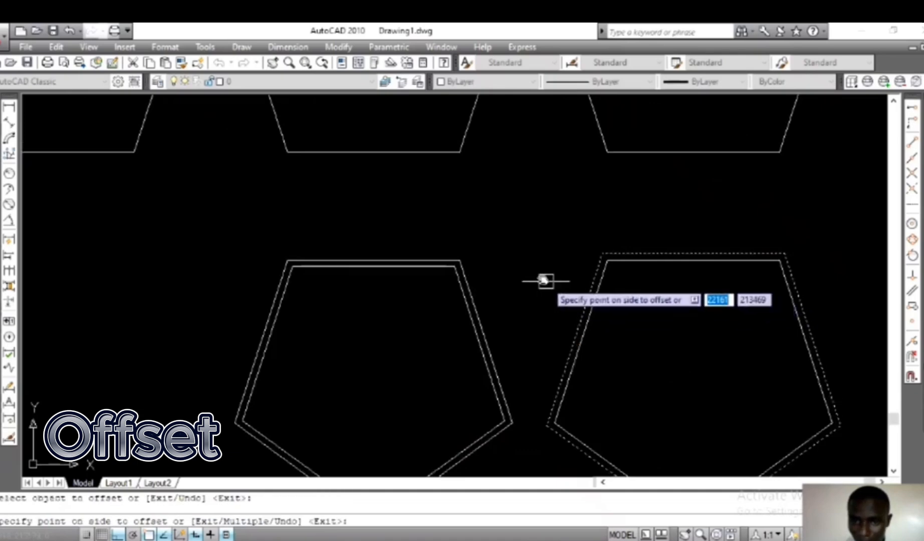
left_click(537, 271)
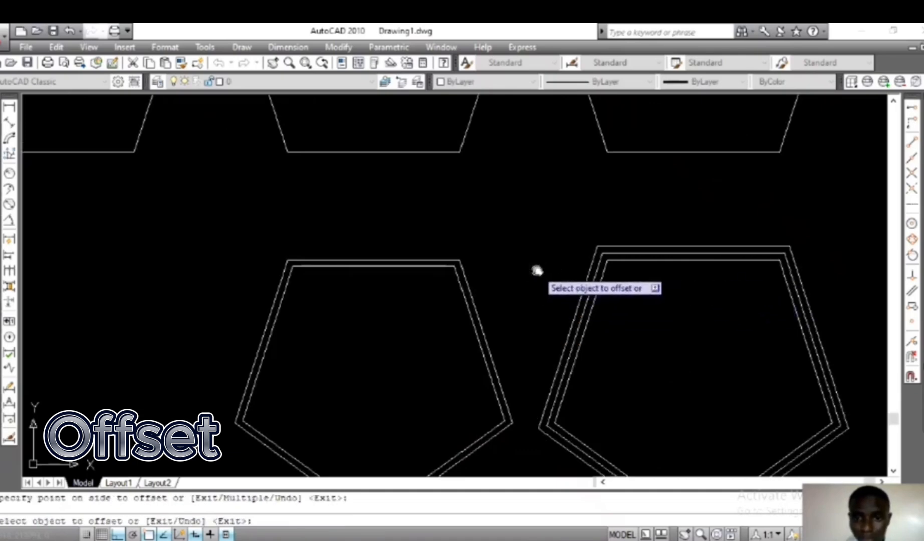
Offset the large rectangle above the small squares inward at the same distance
scroll(535, 270, "down", 5)
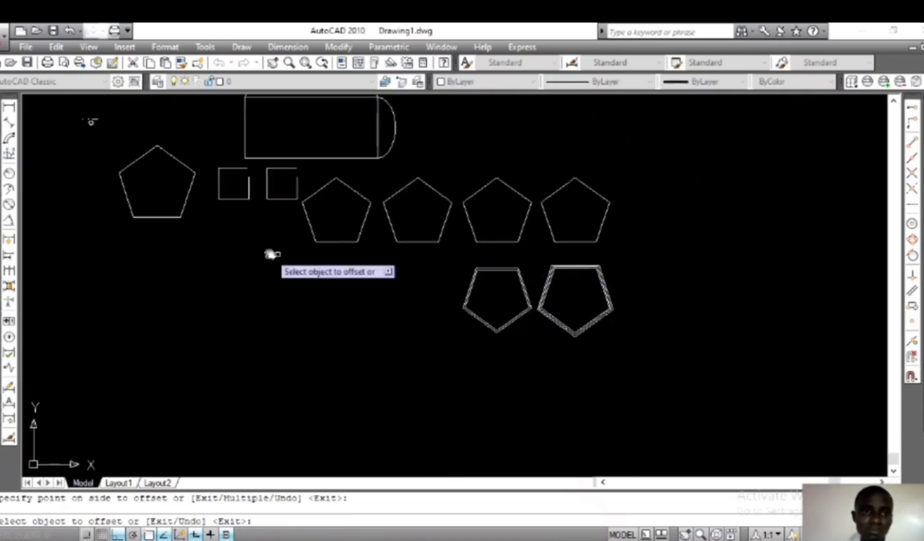
left_click(315, 160)
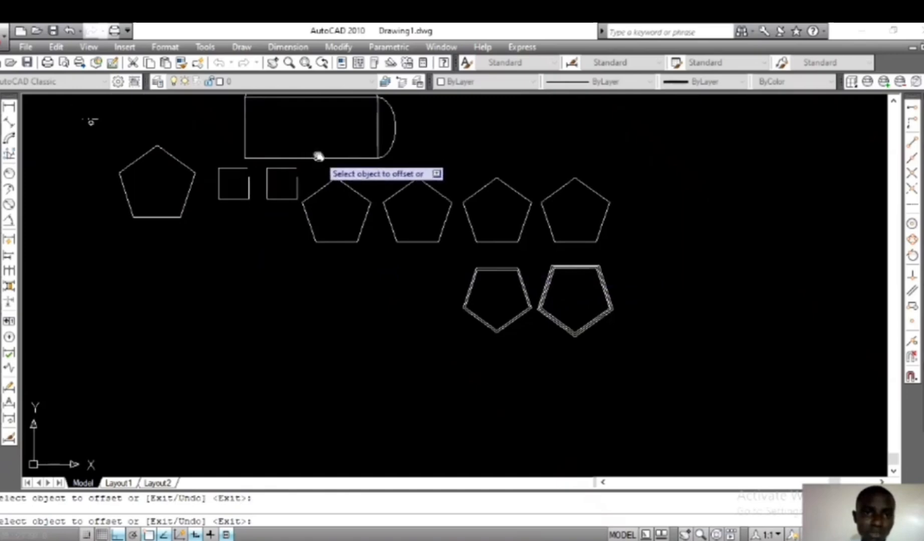
left_click(318, 157)
left_click(322, 125)
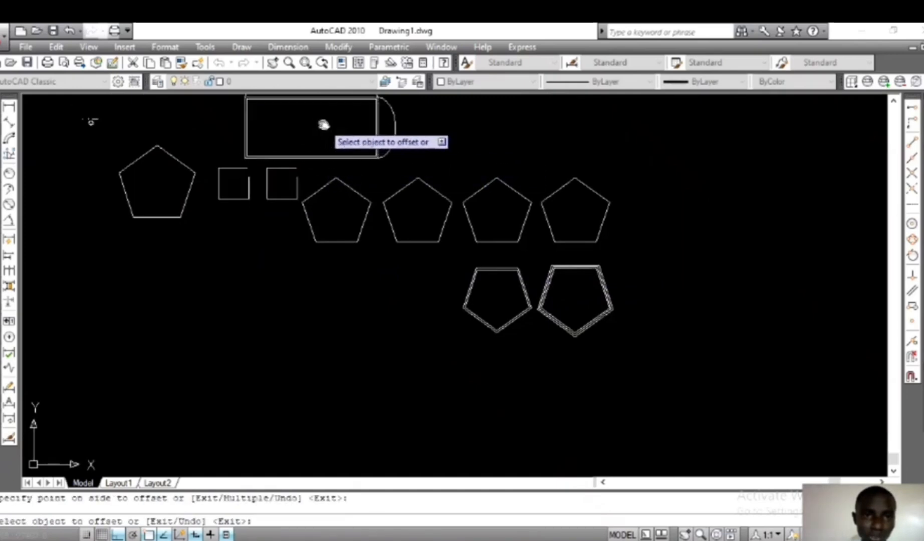